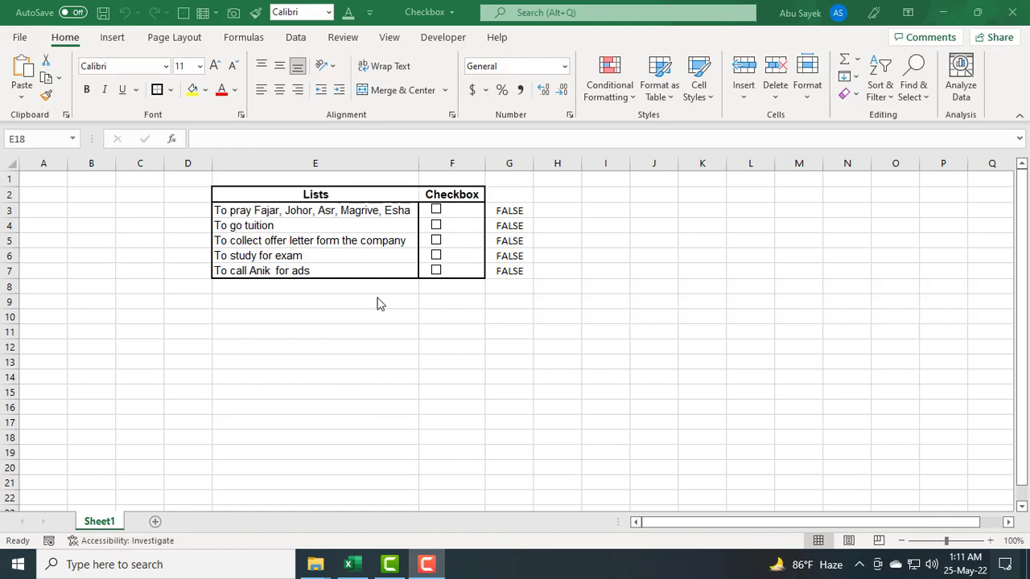
# Step: Tick every task checkbox in the example list and then clear them all again to demonstrate the strikethrough highlighting
pyautogui.click(437, 211)
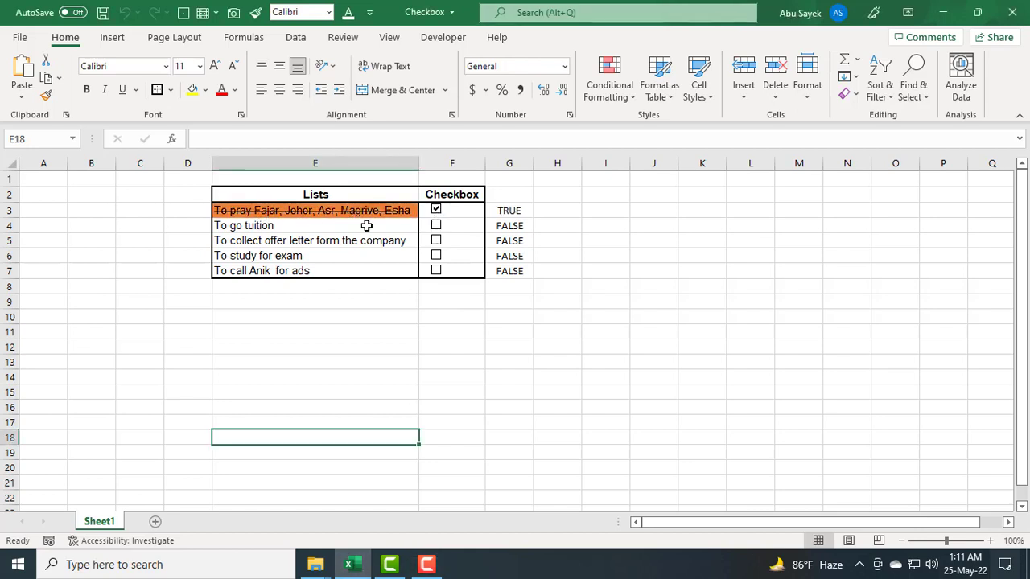
pyautogui.click(435, 226)
pyautogui.click(436, 240)
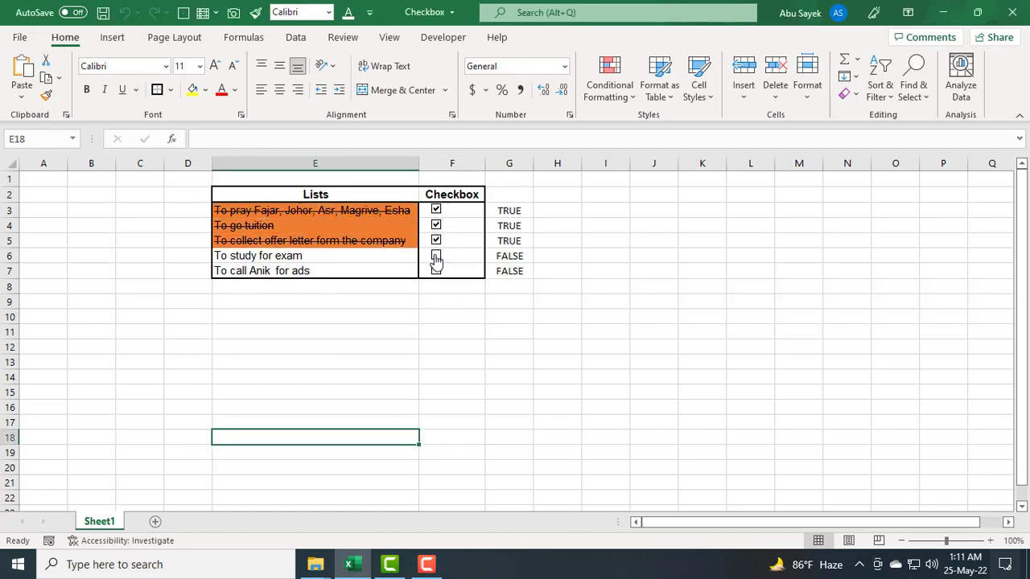
pyautogui.click(436, 256)
pyautogui.click(435, 273)
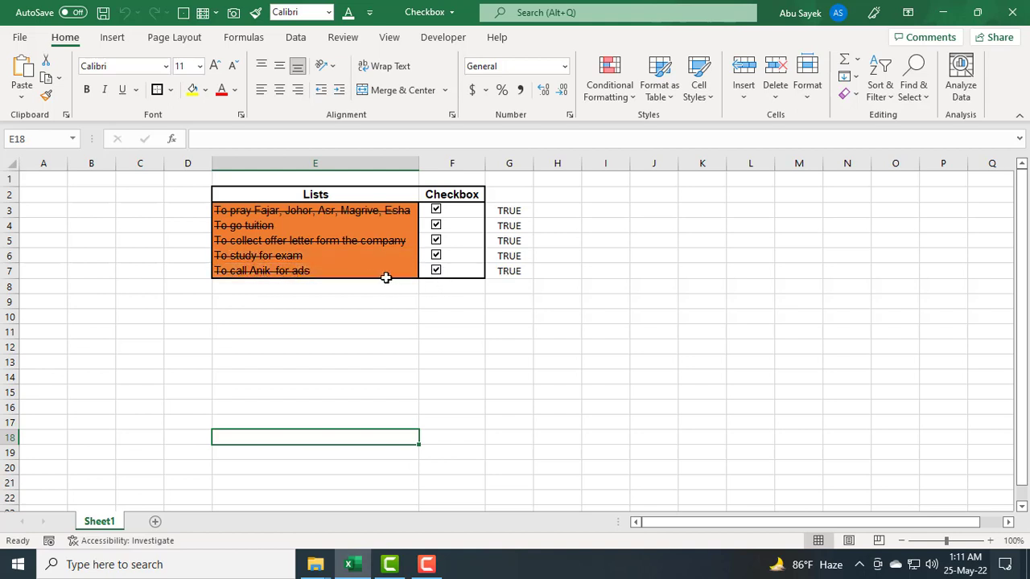
pyautogui.click(438, 270)
pyautogui.click(436, 256)
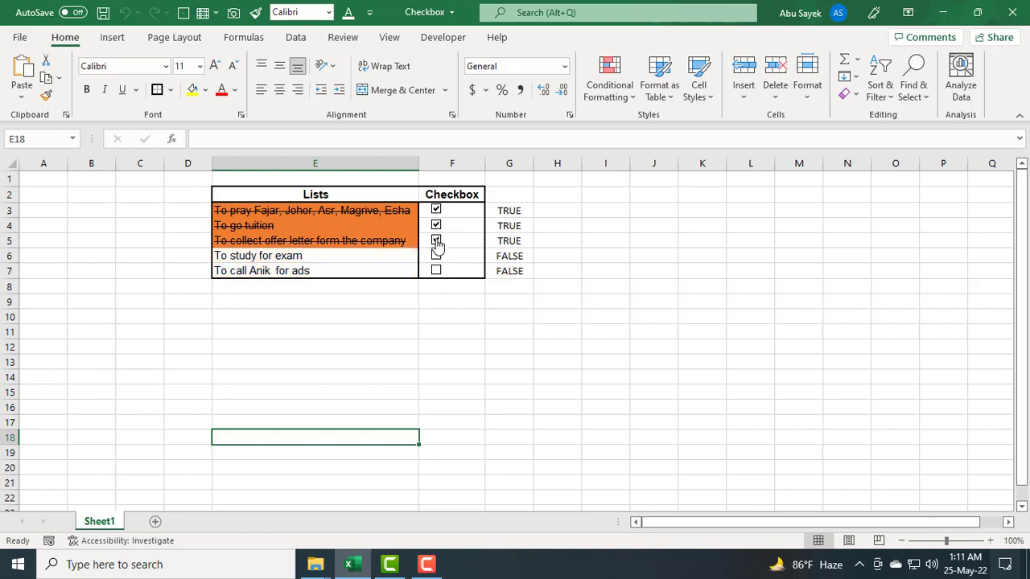
pyautogui.click(437, 240)
pyautogui.click(435, 228)
pyautogui.click(435, 211)
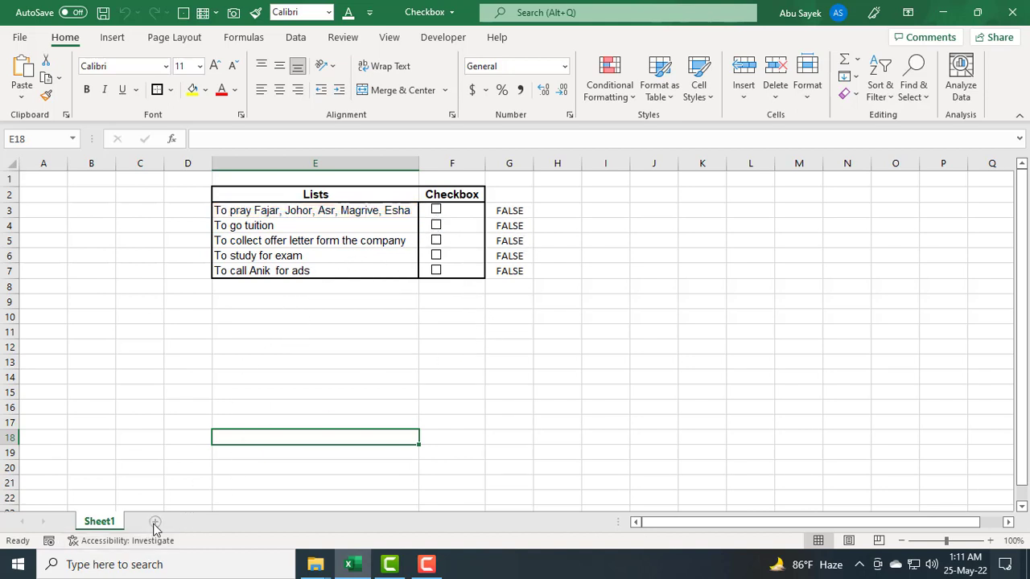
# Step: Add a new blank worksheet to the workbook
pyautogui.press('F10')
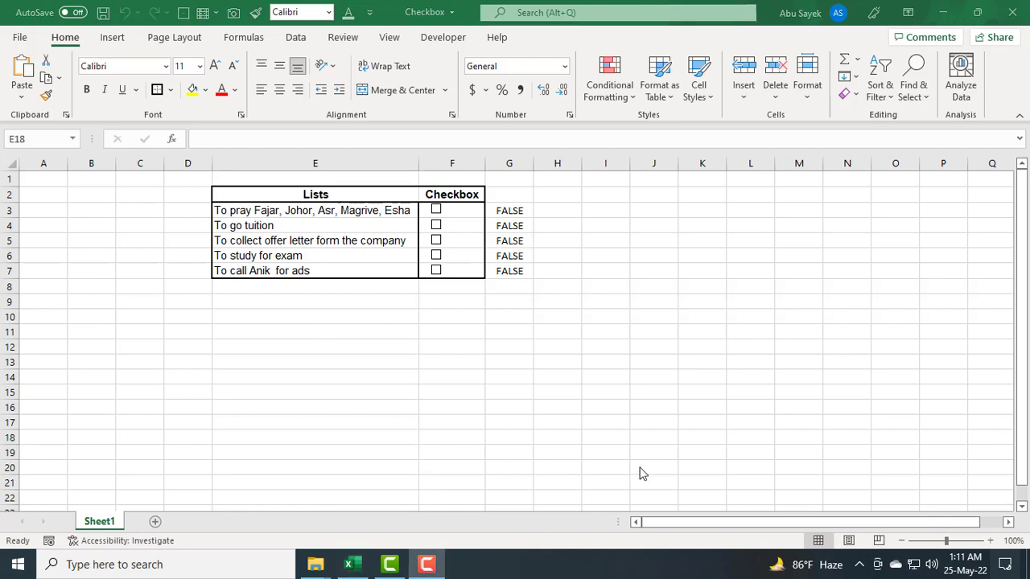
pyautogui.click(157, 525)
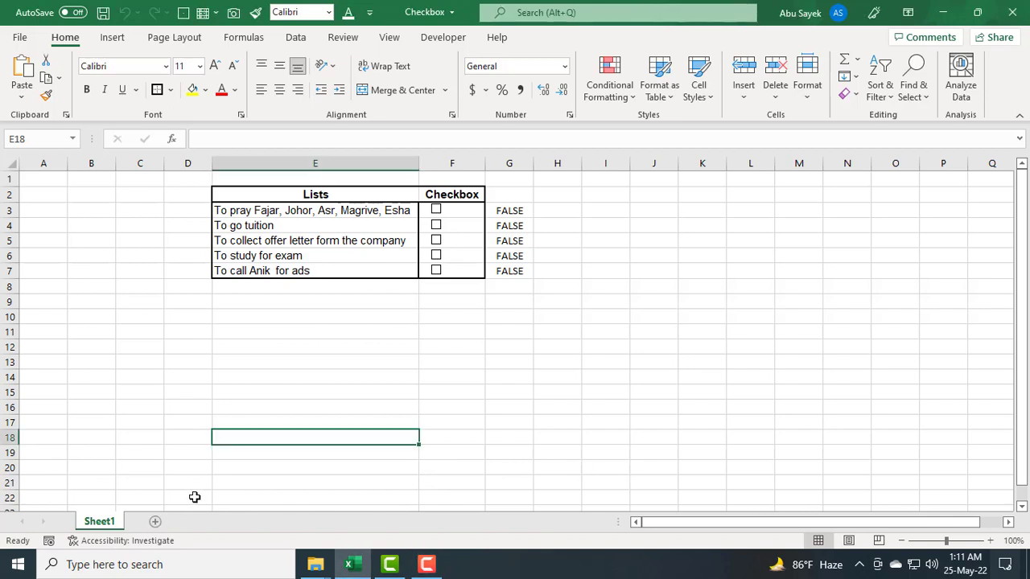
pyautogui.click(157, 522)
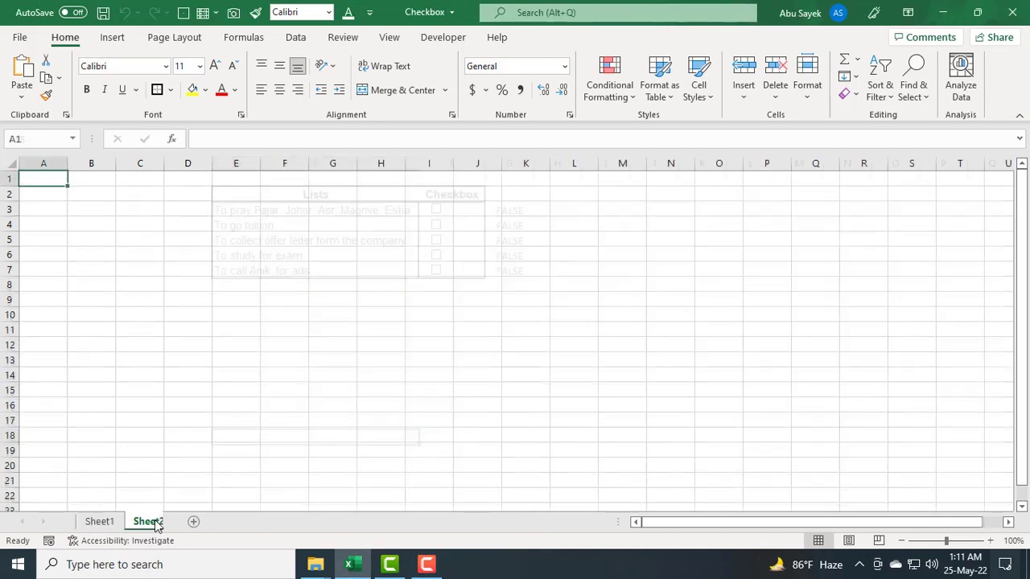
# Step: Open the Excel options and enable the Developer tab in the ribbon customization
pyautogui.click(264, 379)
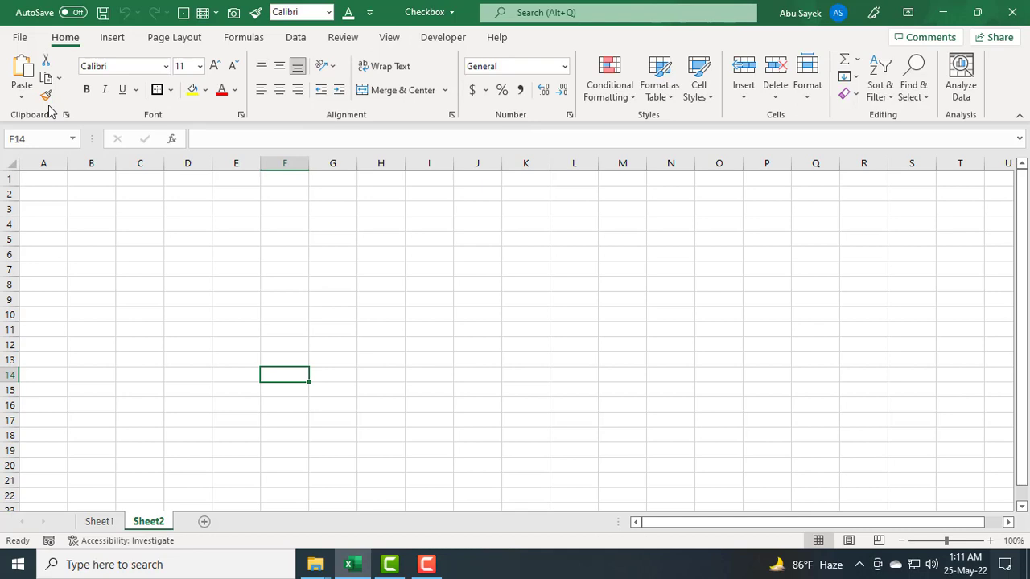
pyautogui.click(16, 41)
pyautogui.click(40, 525)
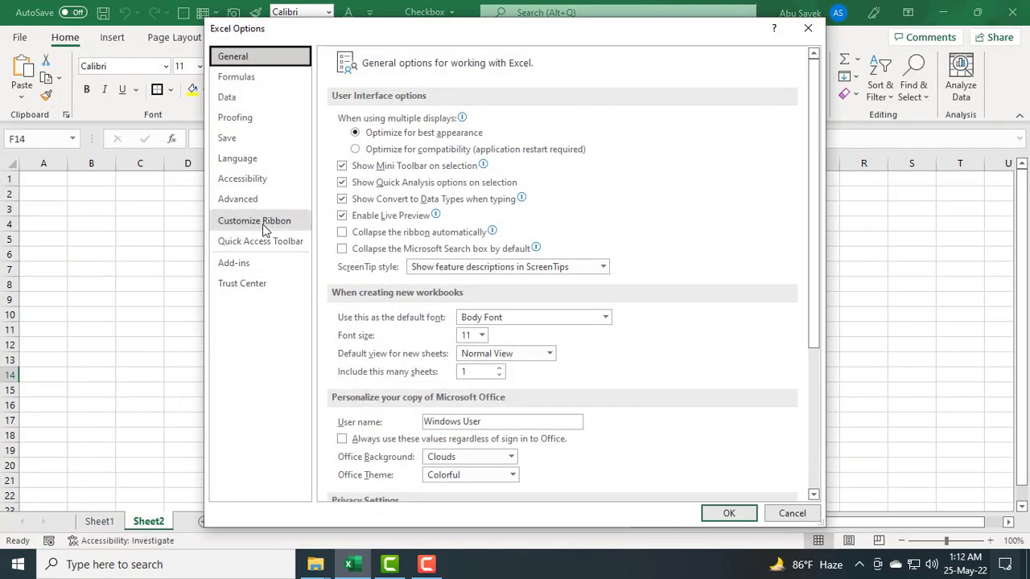
pyautogui.click(252, 227)
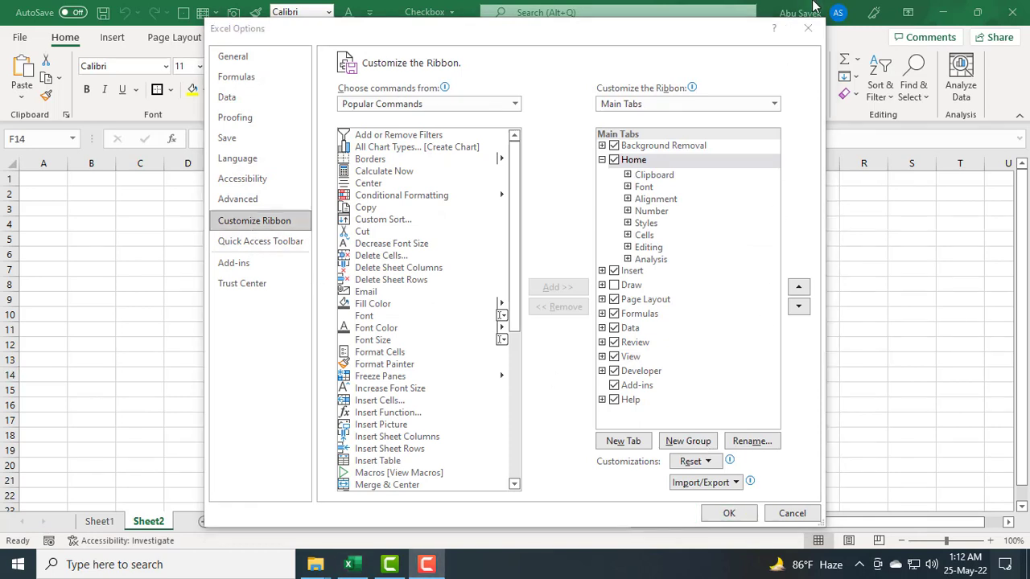
pyautogui.click(627, 372)
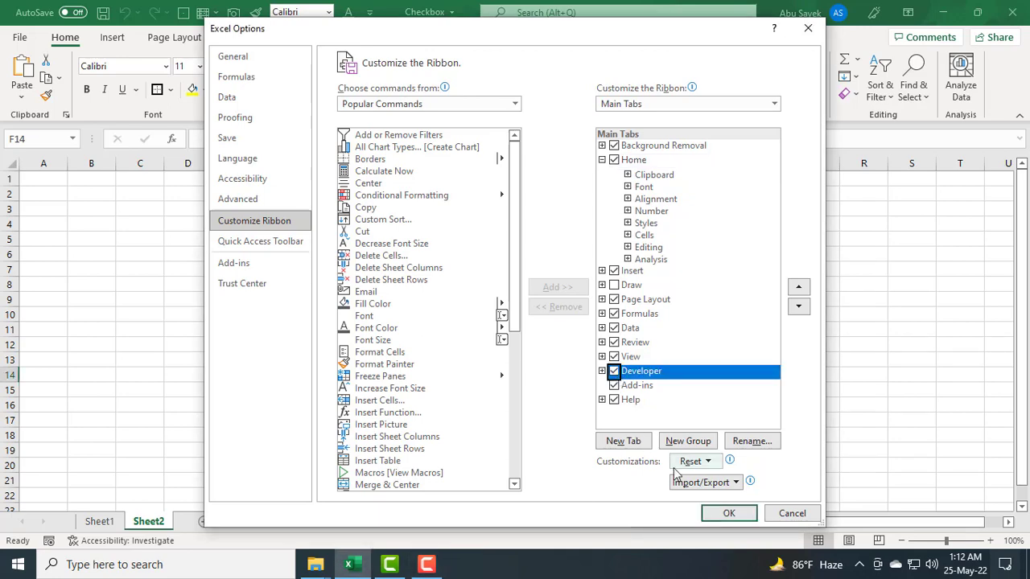
pyautogui.click(729, 513)
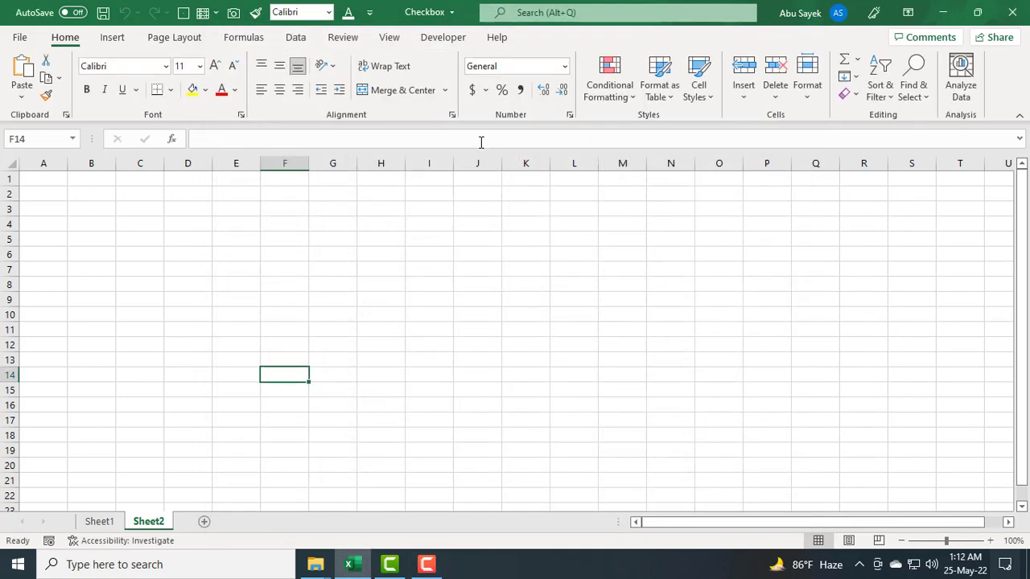
# Step: Merge and center cells F3 through J3 for a title
pyautogui.click(770, 7)
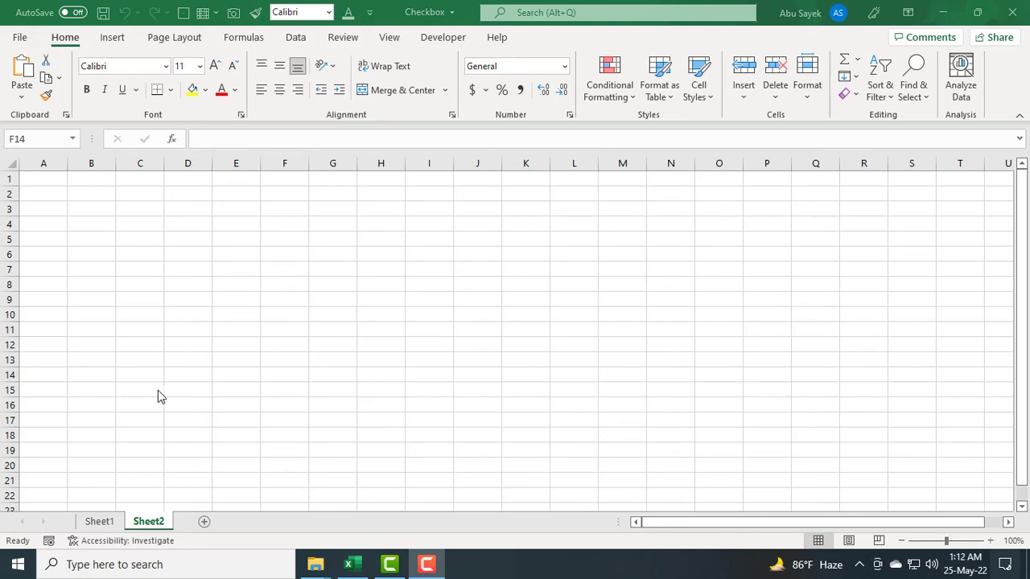
pyautogui.click(280, 224)
pyautogui.moveTo(289, 209); pyautogui.dragTo(475, 220)
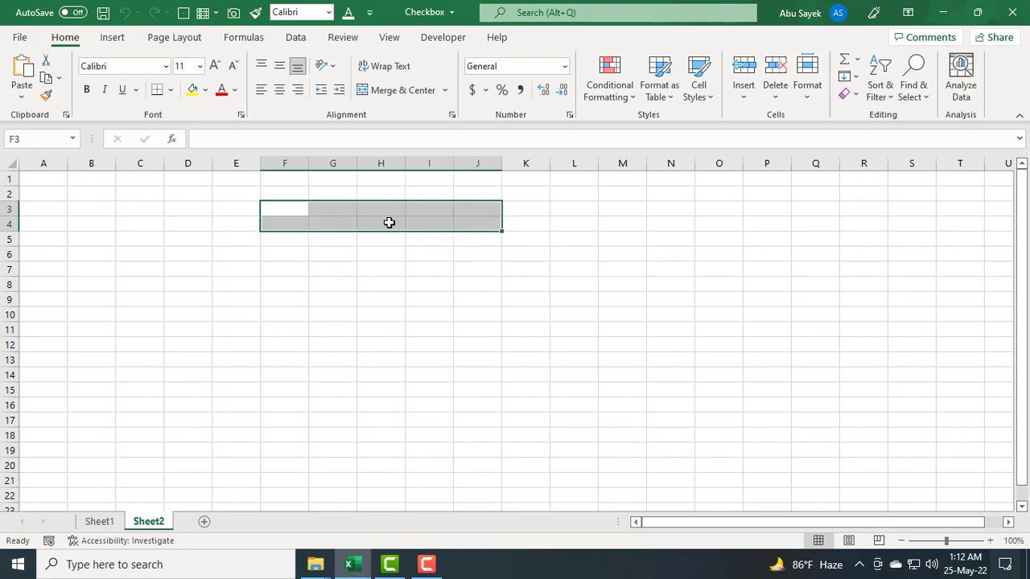
pyautogui.click(287, 208)
pyautogui.click(317, 273)
pyautogui.moveTo(283, 211); pyautogui.dragTo(477, 211)
pyautogui.click(400, 90)
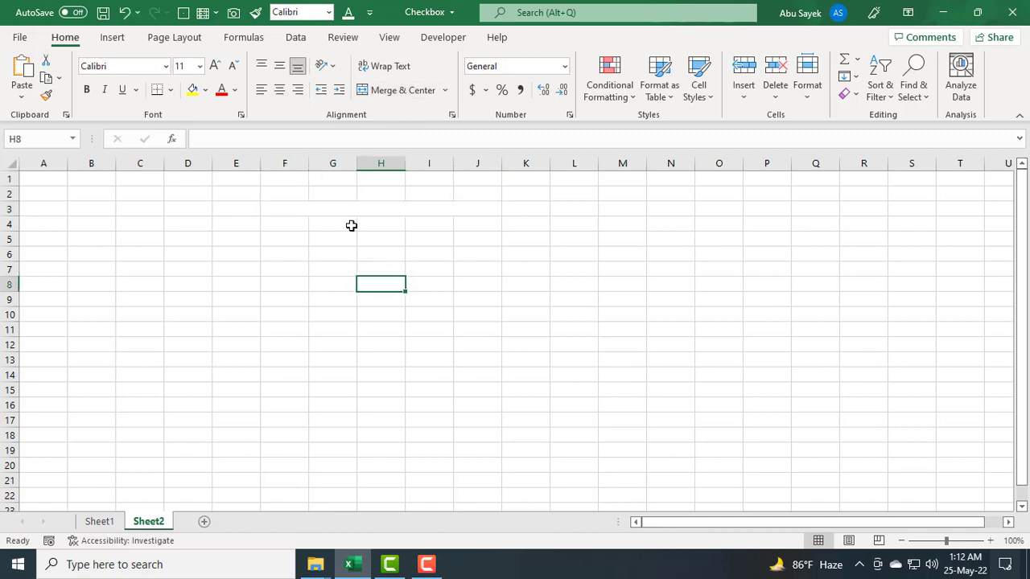
# Step: Enter the title To-Do Lists in the merged cell
pyautogui.doubleClick(354, 212)
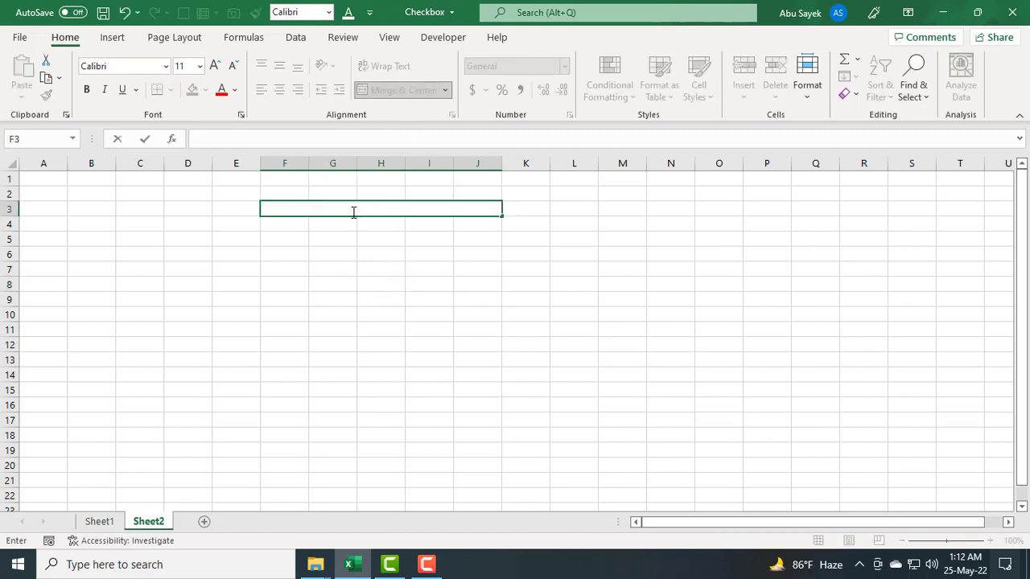
pyautogui.write('To-Do Lists')
pyautogui.click(354, 272)
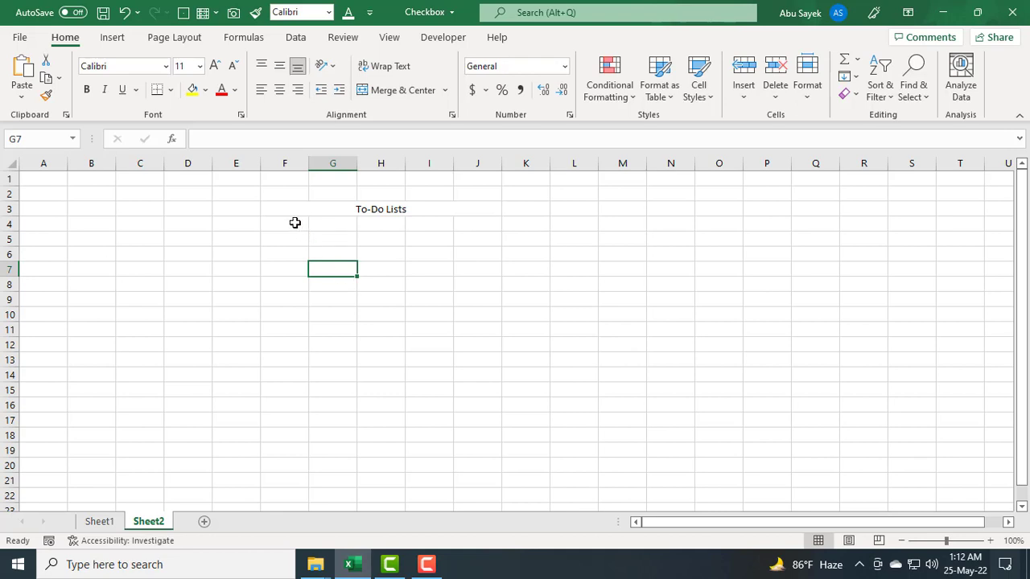
# Step: Number the list rows 1 to 5 in F4:F8 using a fill series
pyautogui.moveTo(294, 221); pyautogui.dragTo(299, 320)
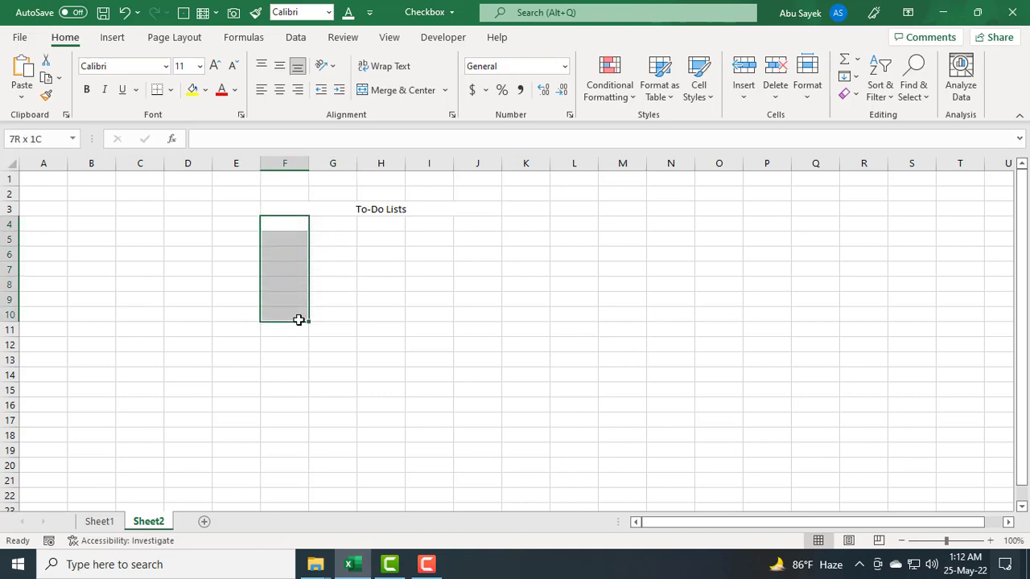
pyautogui.click(277, 228)
pyautogui.write('1')
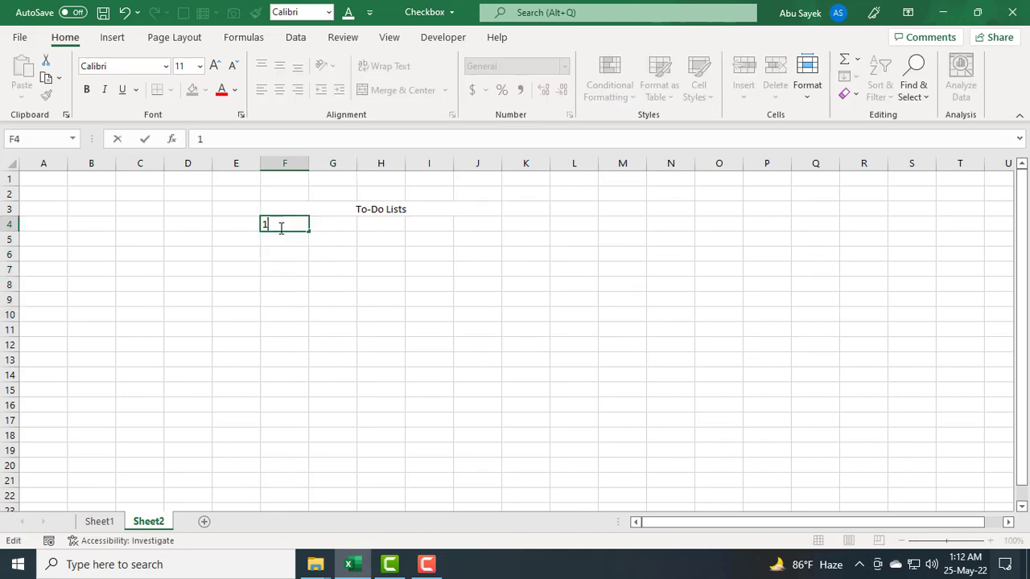
pyautogui.click(292, 251)
pyautogui.click(287, 223)
pyautogui.moveTo(309, 232); pyautogui.dragTo(306, 336)
pyautogui.click(320, 346)
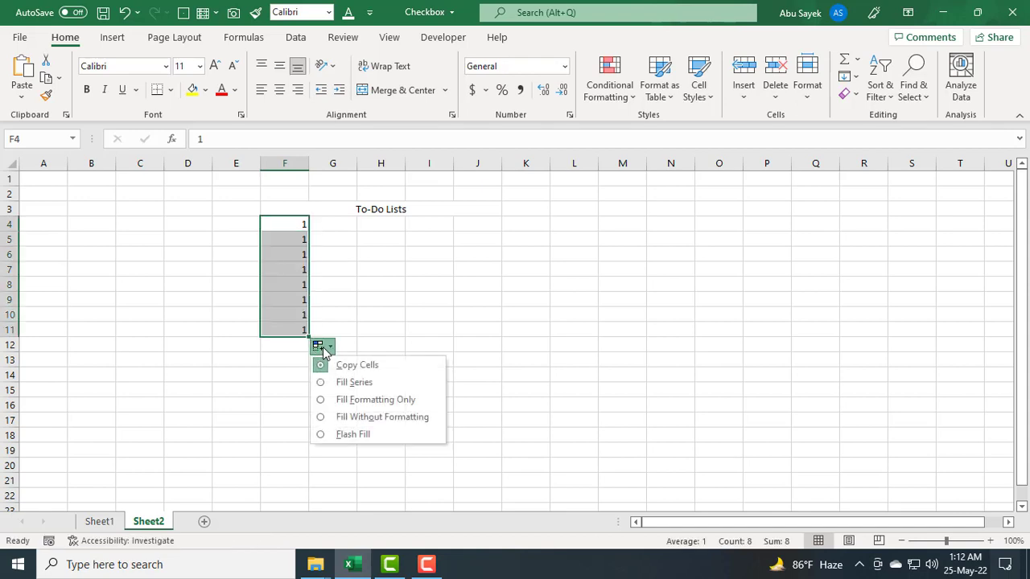
pyautogui.click(321, 383)
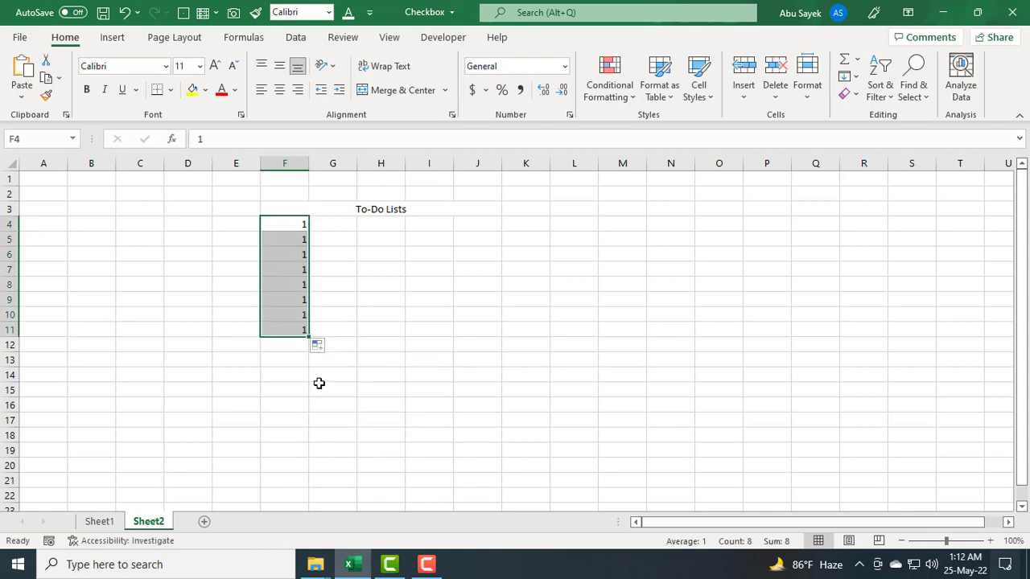
pyautogui.click(277, 370)
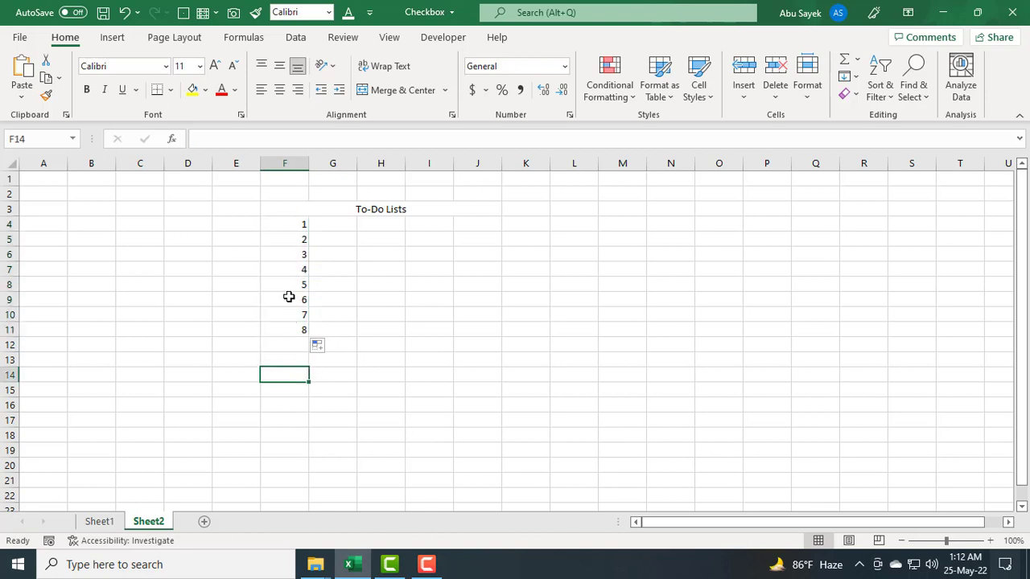
pyautogui.moveTo(291, 231); pyautogui.dragTo(304, 292)
pyautogui.click(295, 330)
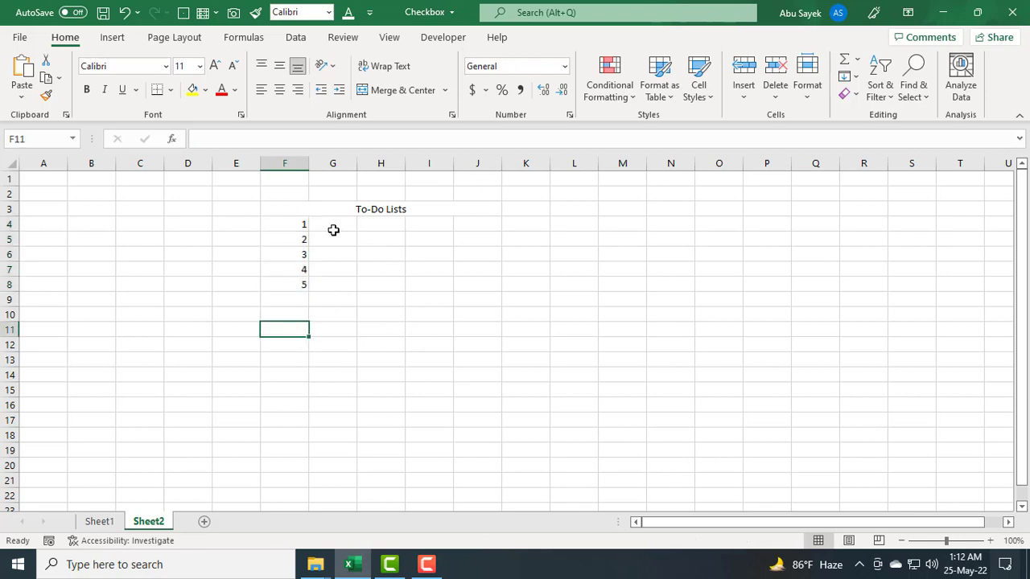
# Step: Merge and center G4:J4, then copy that merged format to rows 5 through 8 with the Format Painter
pyautogui.moveTo(333, 230); pyautogui.dragTo(476, 222)
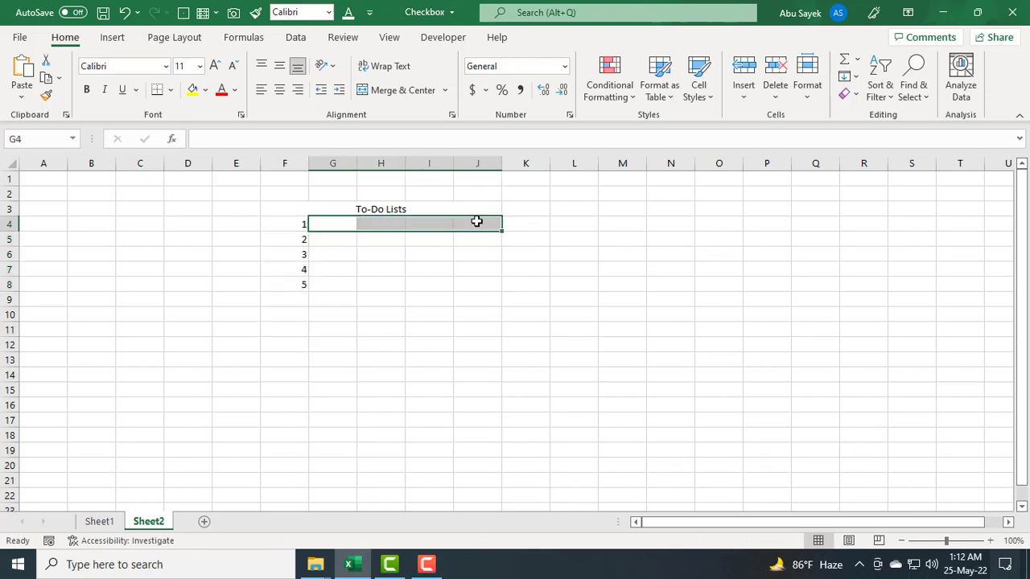
pyautogui.click(398, 92)
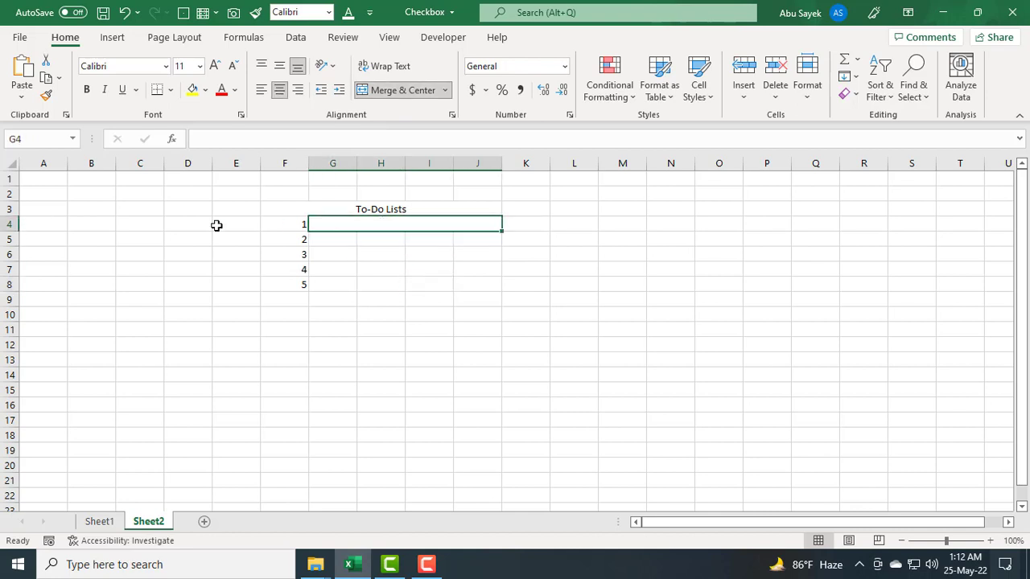
pyautogui.click(46, 95)
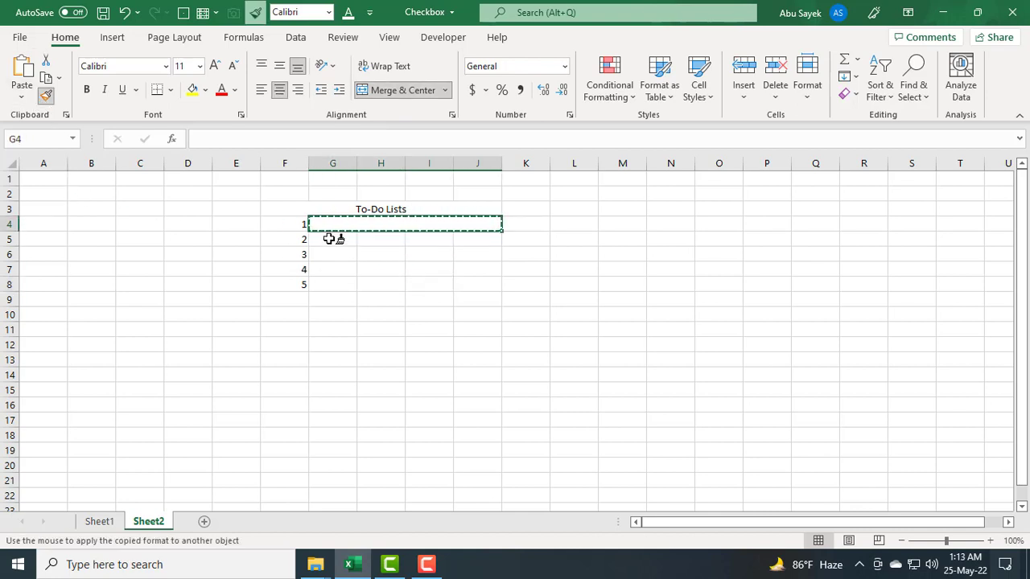
pyautogui.moveTo(331, 238)
pyautogui.mouseDown()
pyautogui.moveTo(471, 244)
pyautogui.moveTo(476, 288)
pyautogui.mouseUp()
pyautogui.click(522, 342)
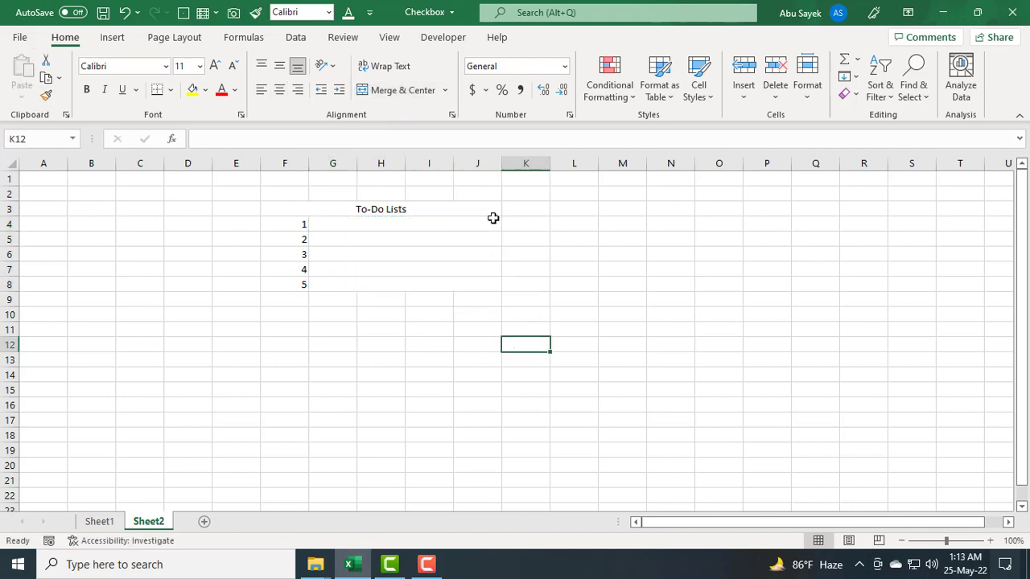
# Step: Widen column J
pyautogui.moveTo(501, 170); pyautogui.dragTo(541, 171)
pyautogui.click(545, 283)
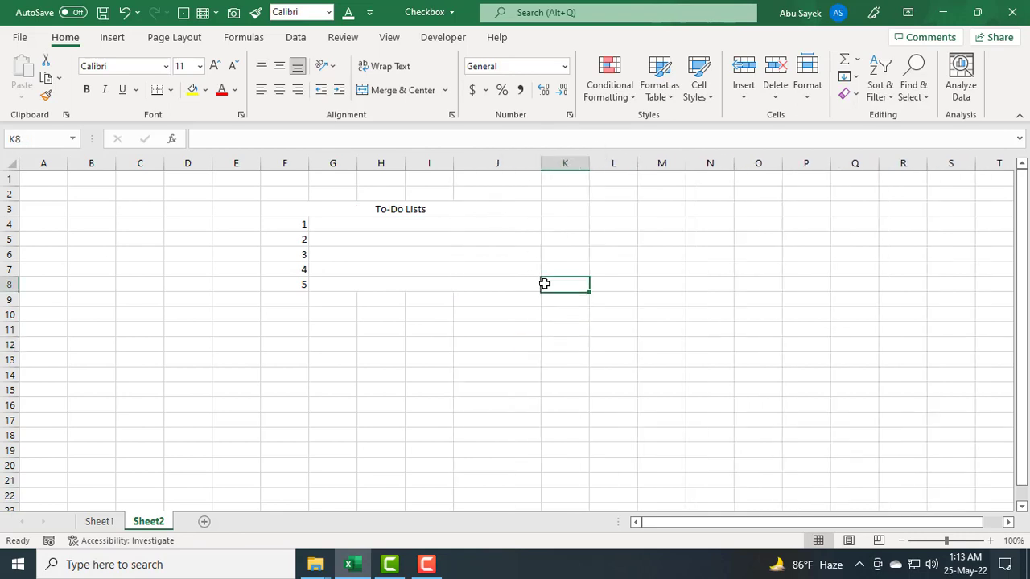
# Step: Apply all borders to the table range F3:J8
pyautogui.click(385, 228)
pyautogui.moveTo(328, 207); pyautogui.dragTo(352, 278)
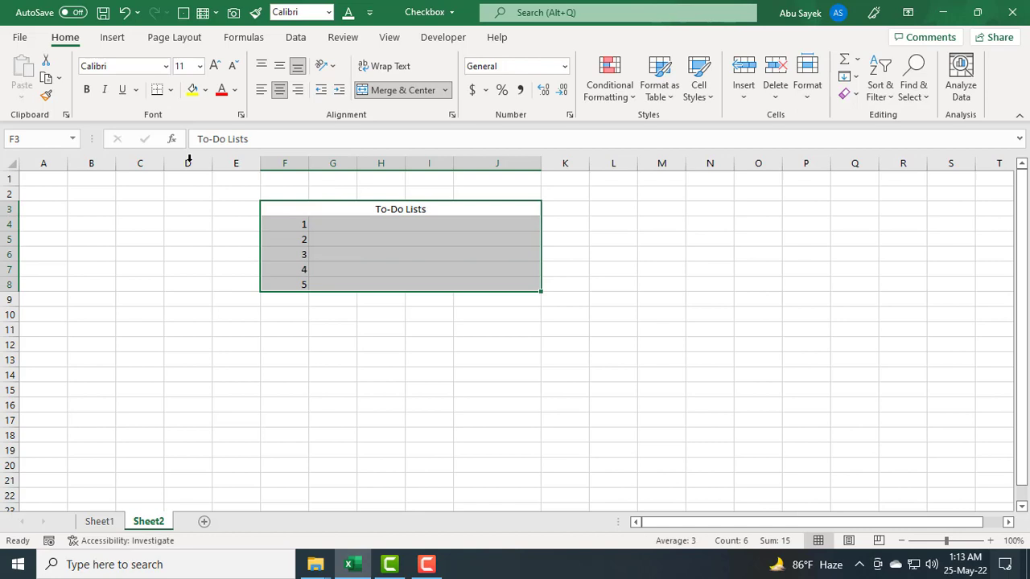
pyautogui.click(171, 89)
pyautogui.click(193, 240)
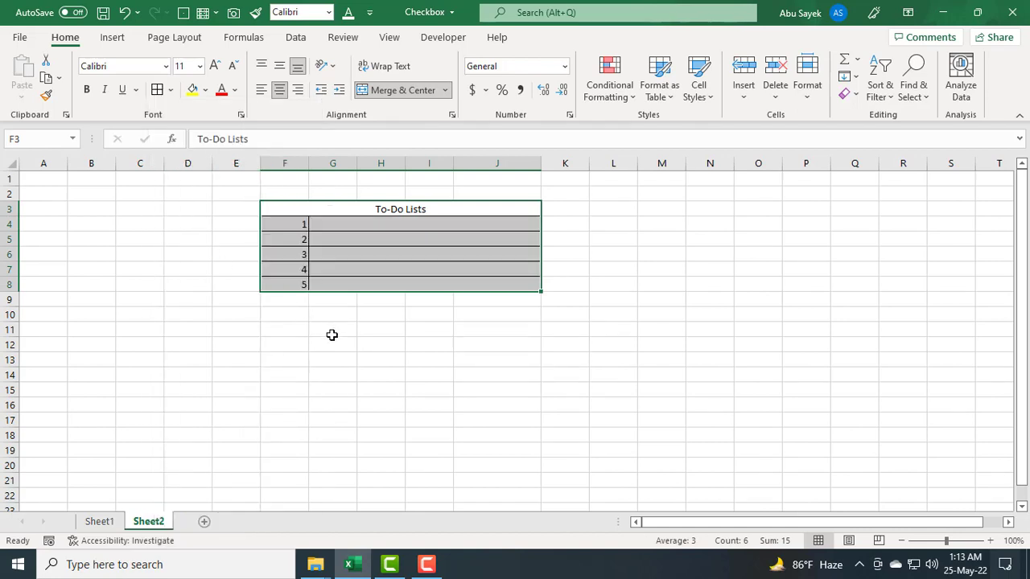
pyautogui.click(333, 332)
pyautogui.click(468, 331)
# Step: Make the To-Do Lists title bold with font size 18
pyautogui.click(389, 211)
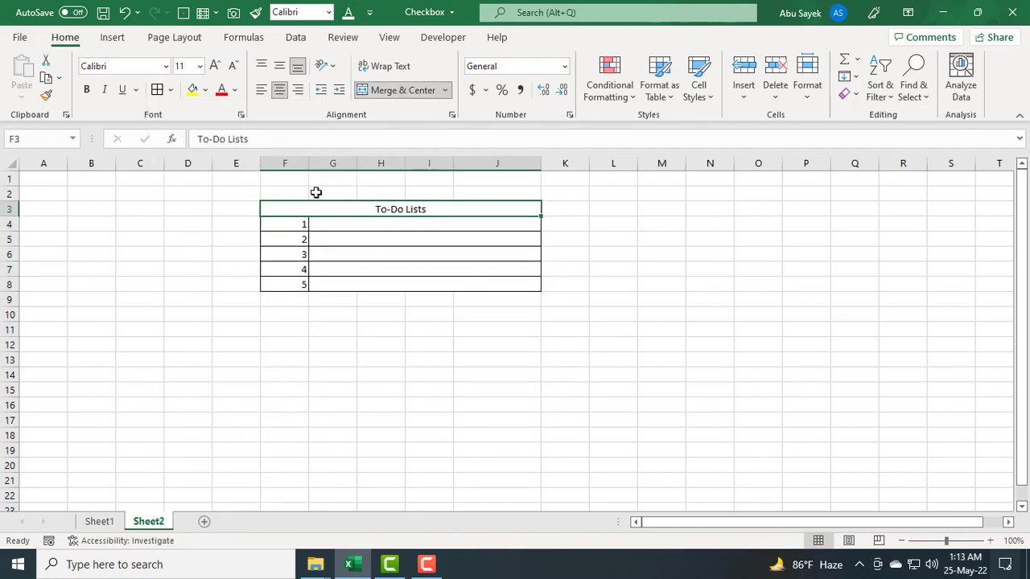
pyautogui.click(86, 89)
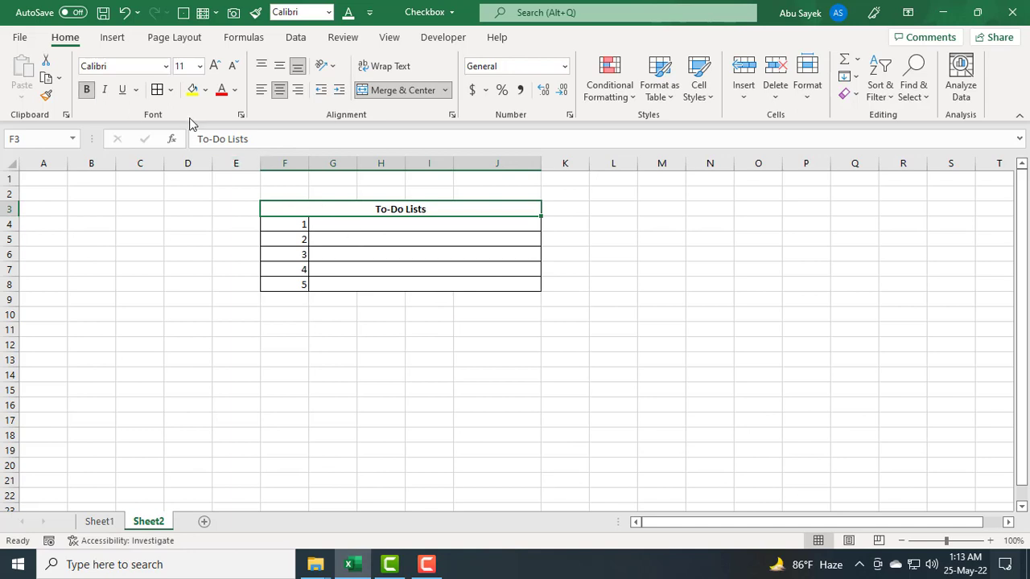
pyautogui.click(200, 66)
pyautogui.click(193, 205)
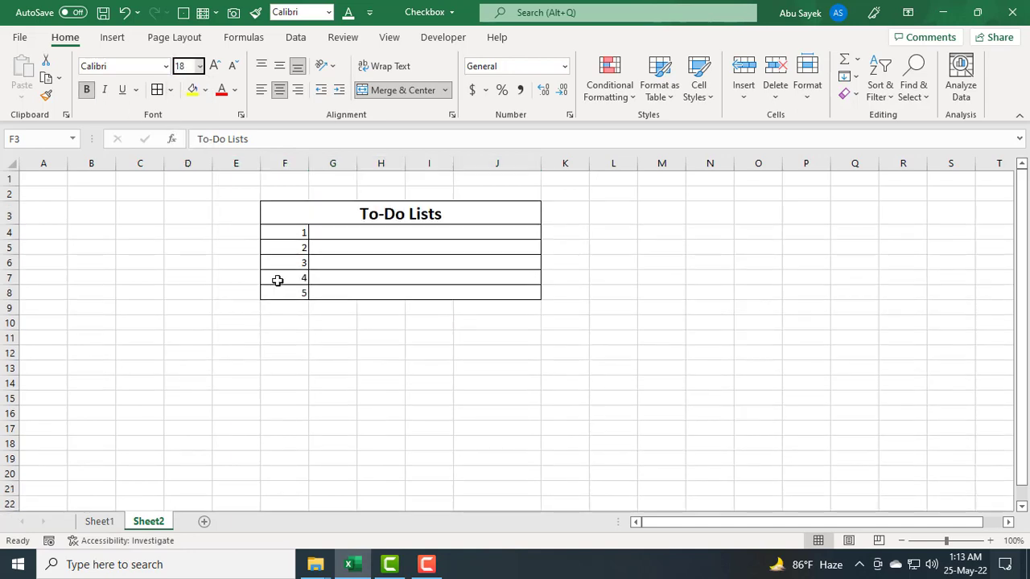
pyautogui.click(380, 368)
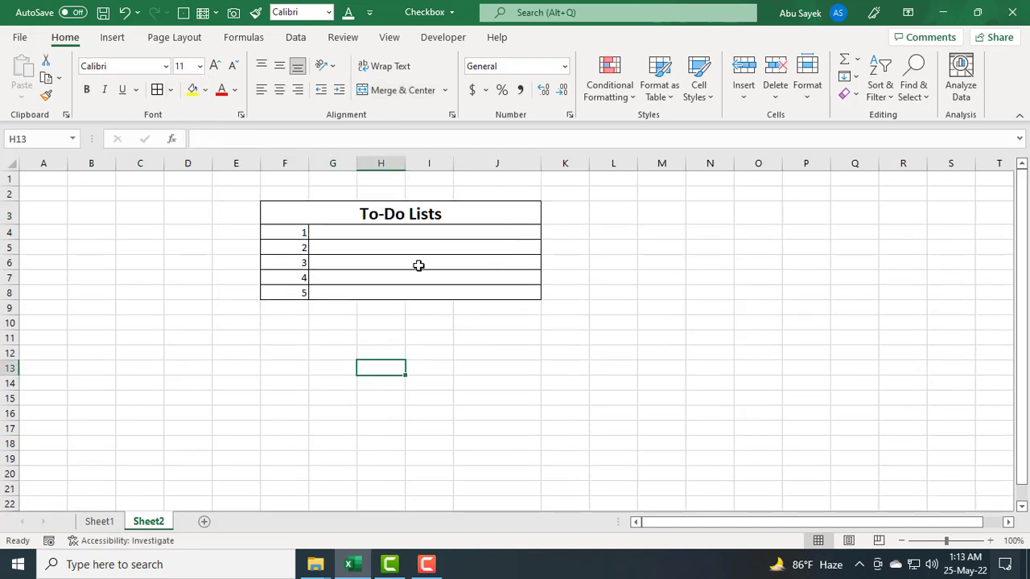
# Step: Add the header Checboxes in K3 and autofit column K to its width
pyautogui.click(382, 235)
pyautogui.click(517, 279)
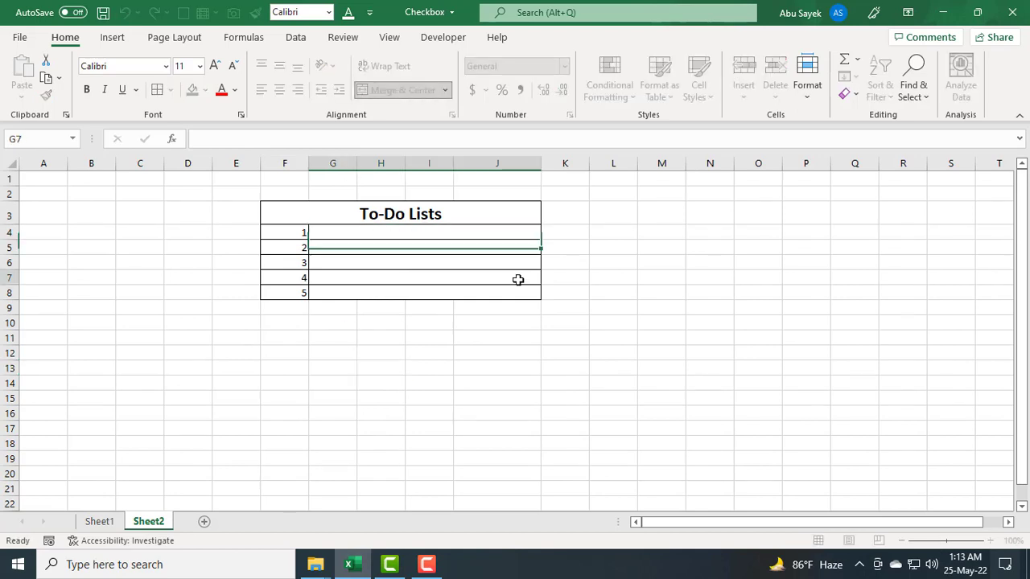
pyautogui.click(555, 292)
pyautogui.click(566, 216)
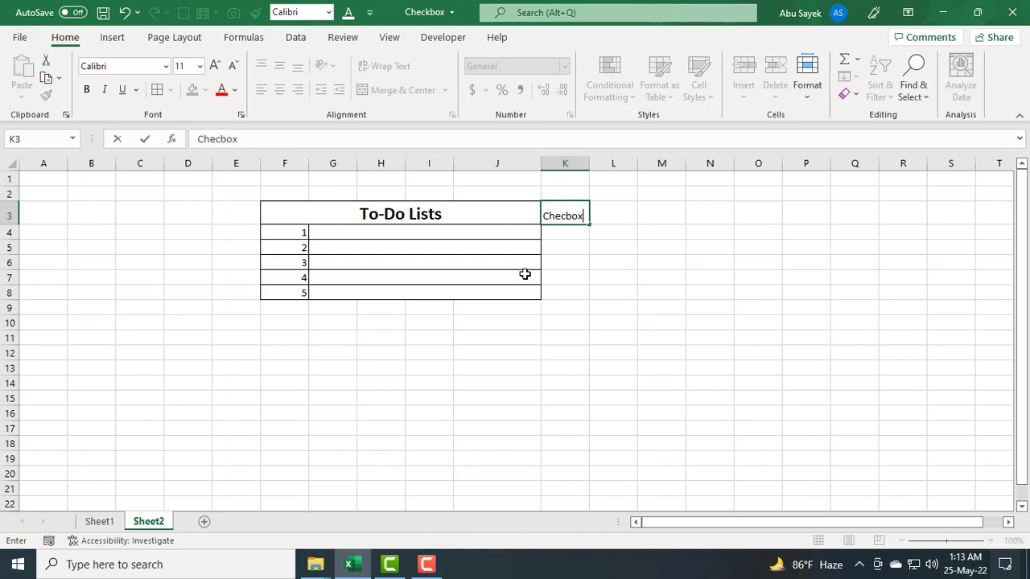
pyautogui.write('es')
pyautogui.click(564, 307)
pyautogui.doubleClick(589, 164)
pyautogui.click(605, 262)
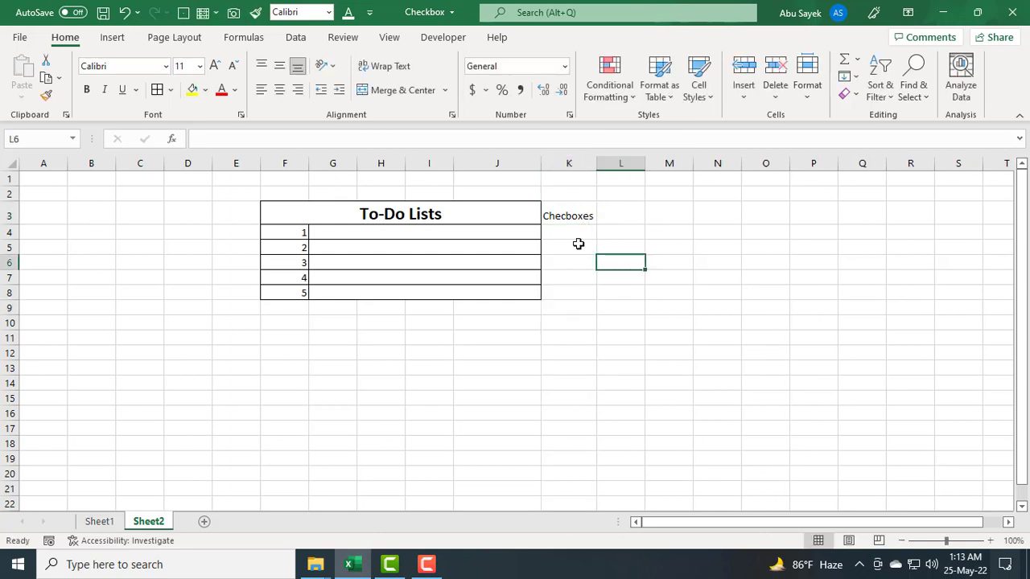
# Step: Insert a Form Control checkbox into cell K4 and position it inside the cell
pyautogui.click(567, 216)
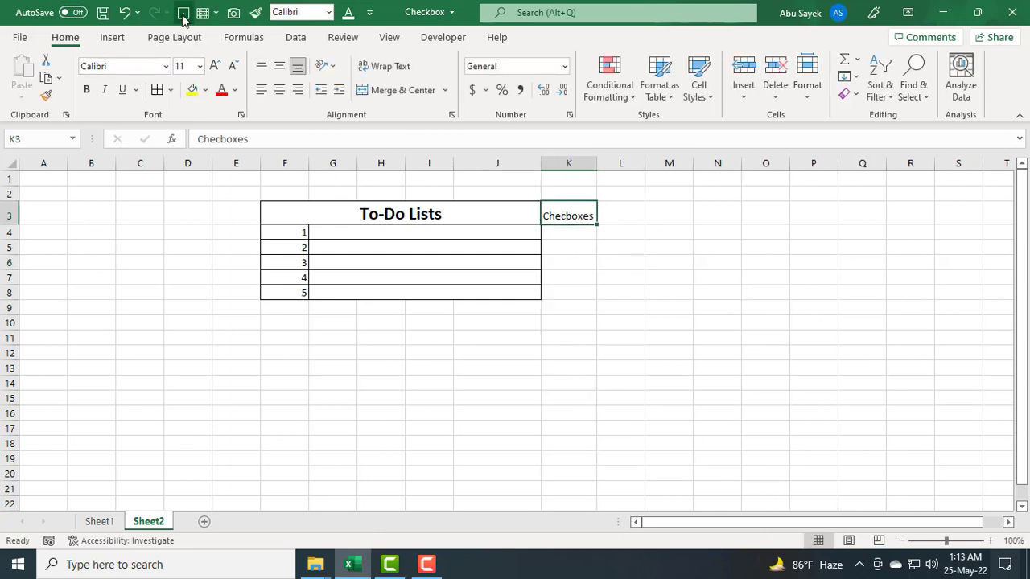
pyautogui.click(563, 323)
pyautogui.click(558, 366)
pyautogui.click(567, 231)
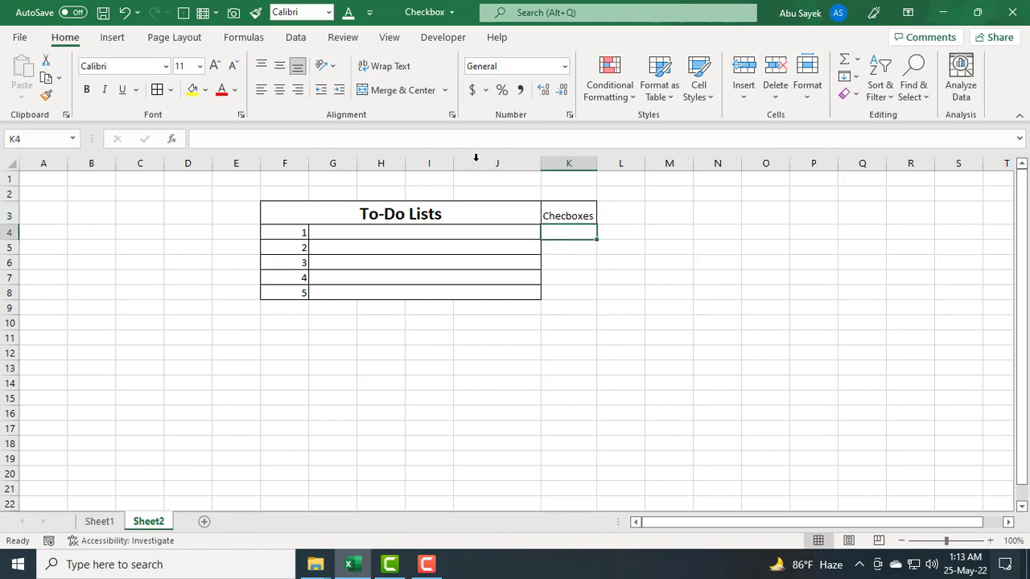
pyautogui.click(441, 37)
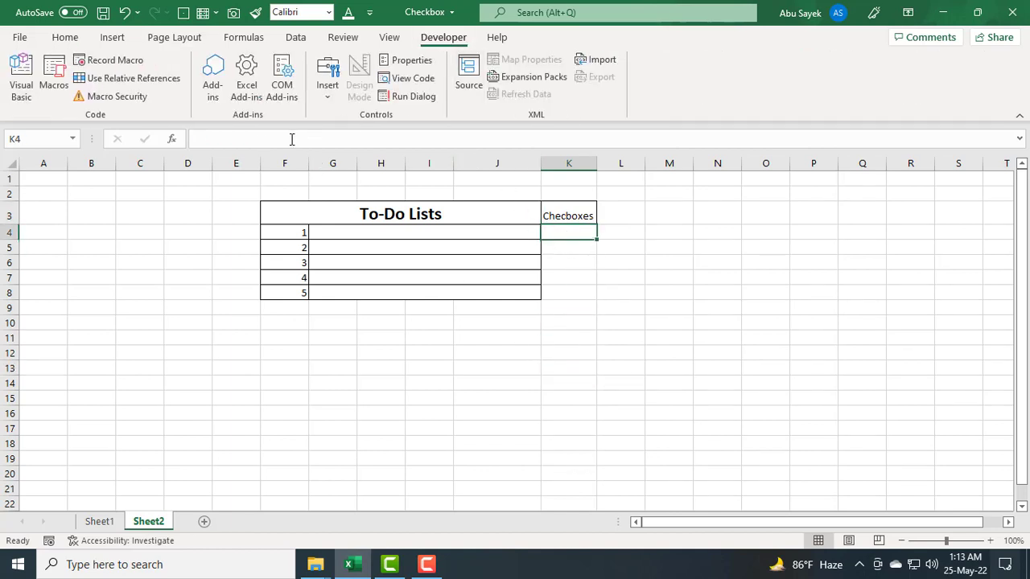
pyautogui.click(337, 96)
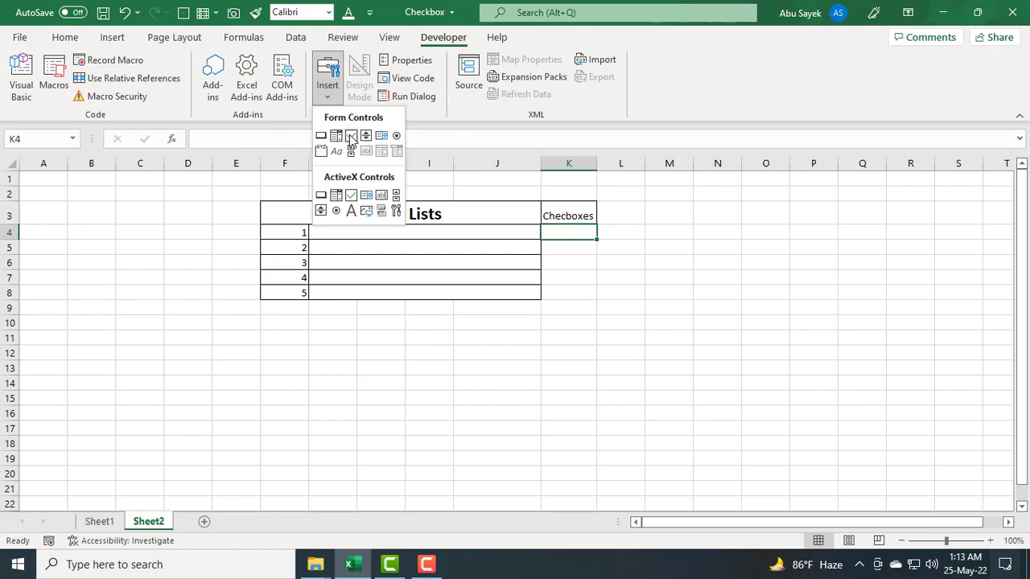
pyautogui.click(351, 135)
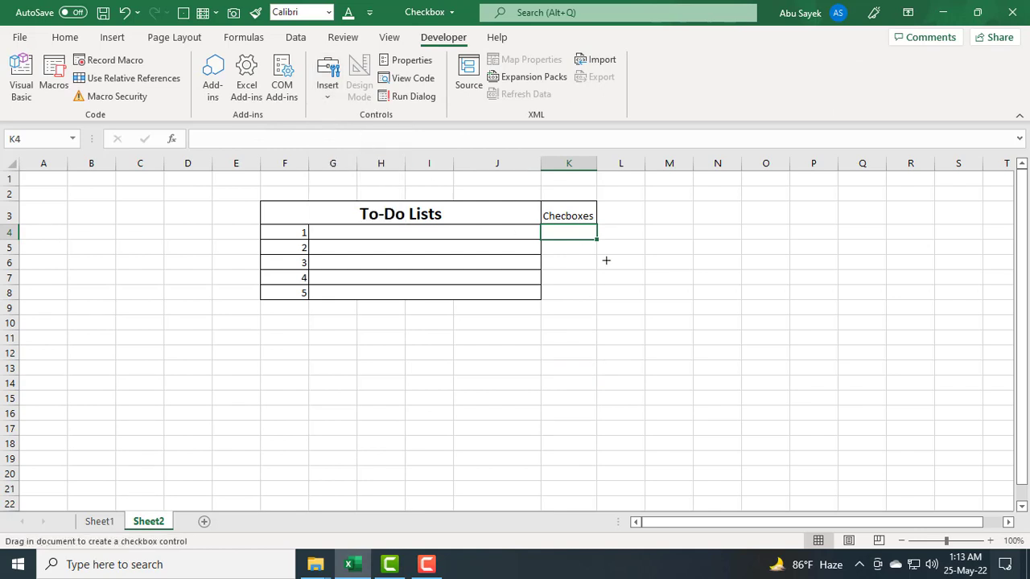
pyautogui.click(557, 229)
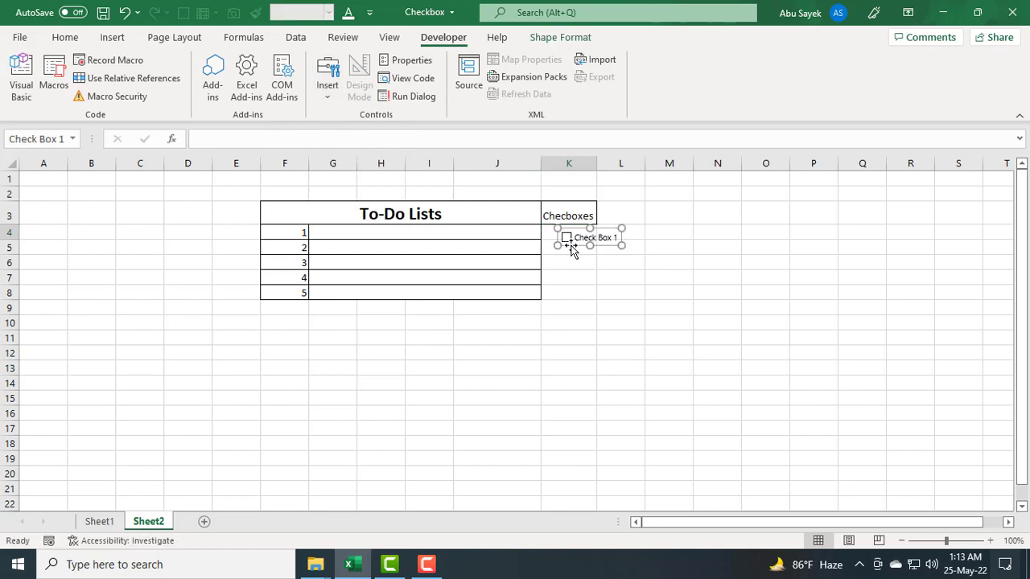
pyautogui.moveTo(574, 249); pyautogui.dragTo(571, 239)
pyautogui.click(591, 252)
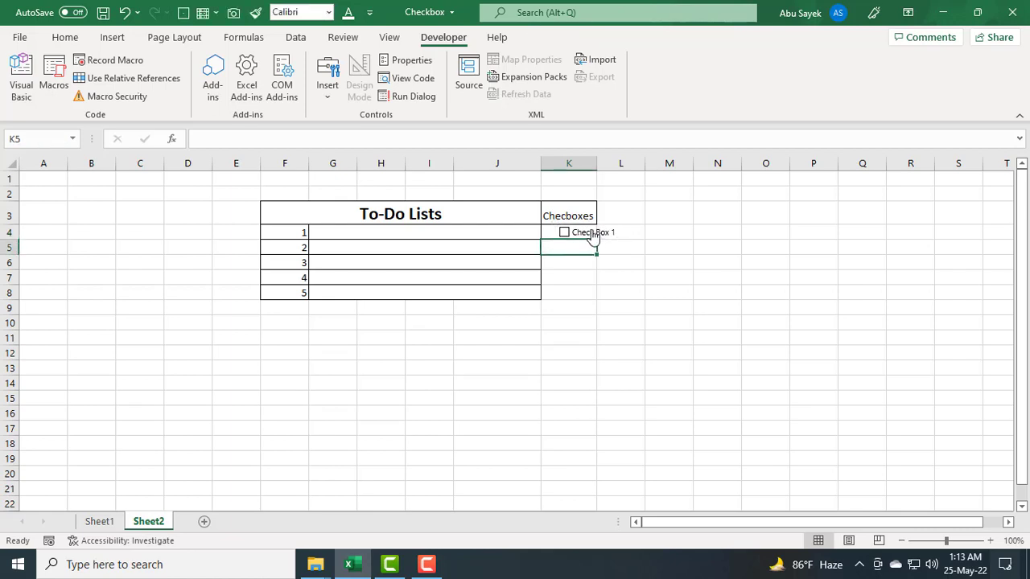
# Step: Remove the label text from the checkbox in K4 so only the box remains
pyautogui.click(587, 235)
pyautogui.rightClick(581, 234)
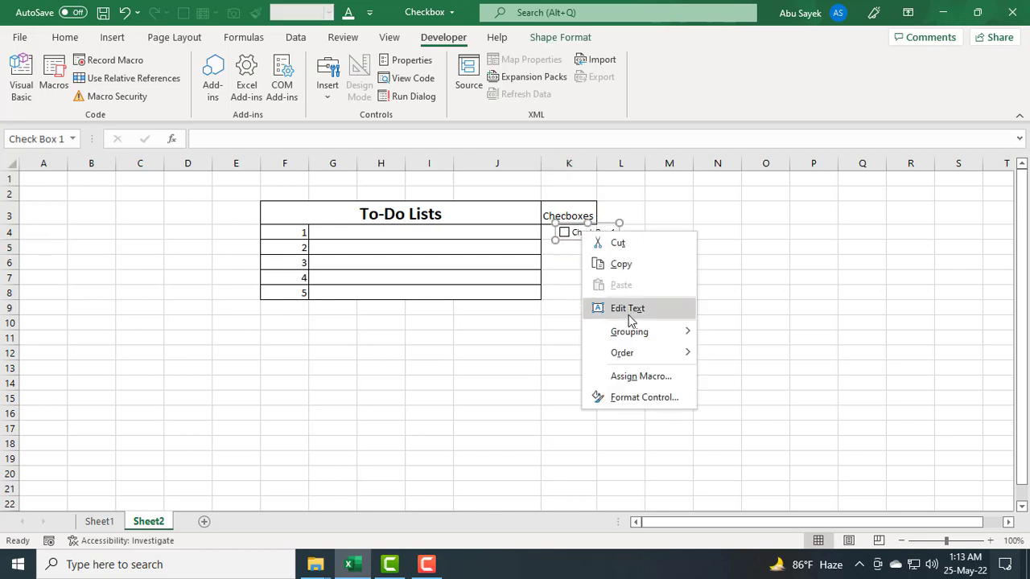
pyautogui.click(633, 310)
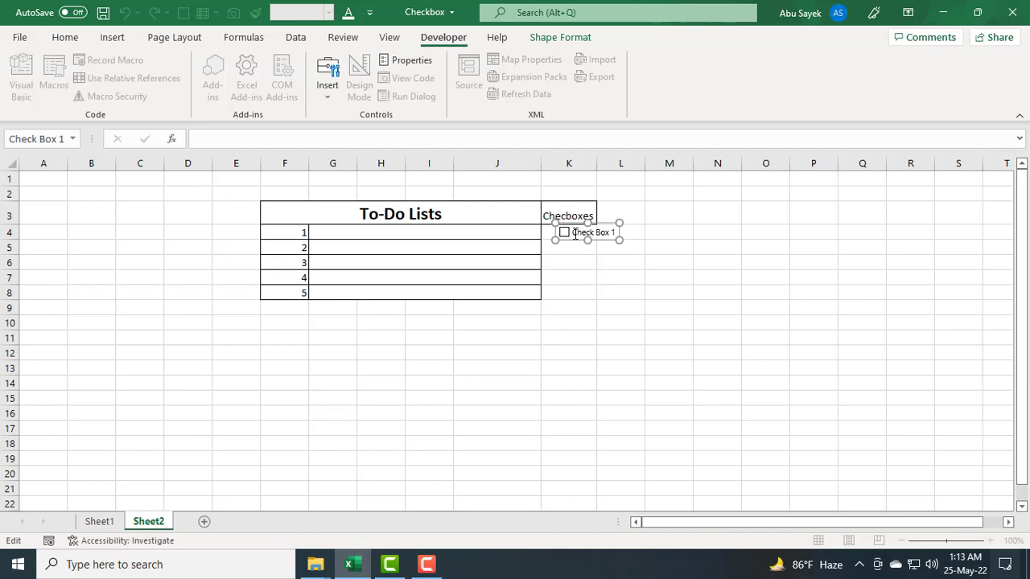
pyautogui.moveTo(574, 234); pyautogui.dragTo(621, 239)
pyautogui.press('BackSpace')
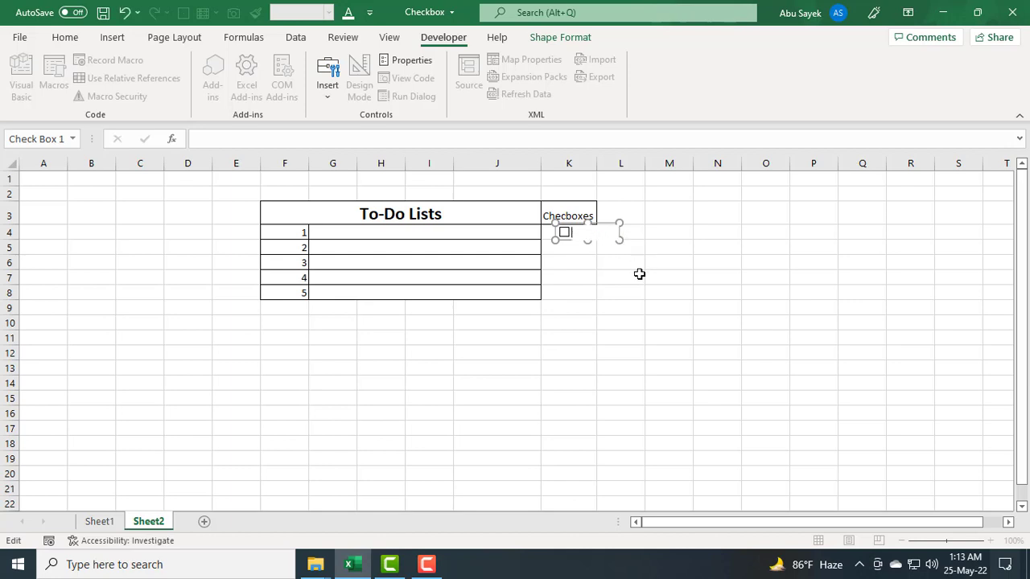
pyautogui.click(639, 273)
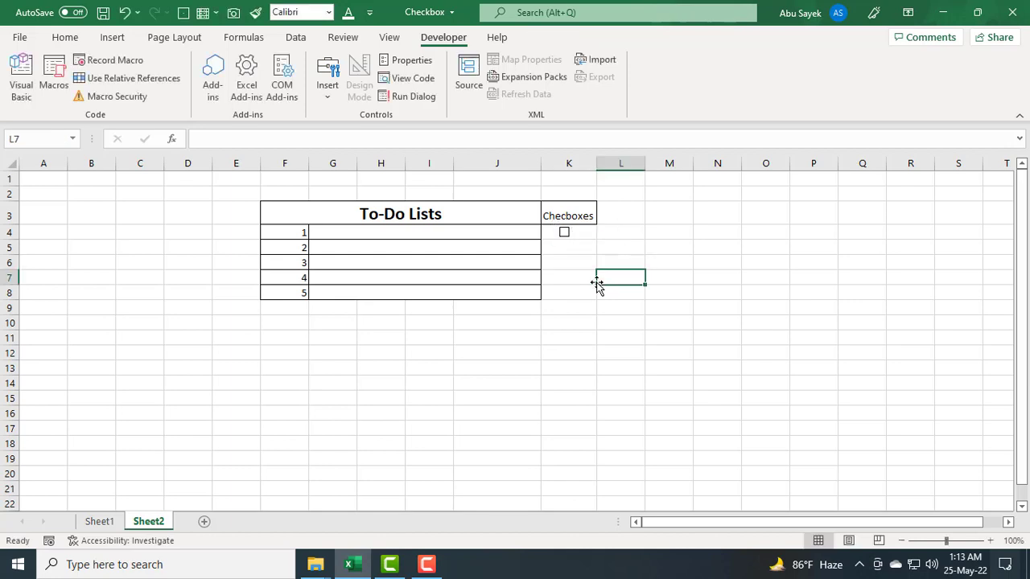
# Step: Fill the K4 checkbox down to K8 so each task row has a checkbox
pyautogui.click(547, 235)
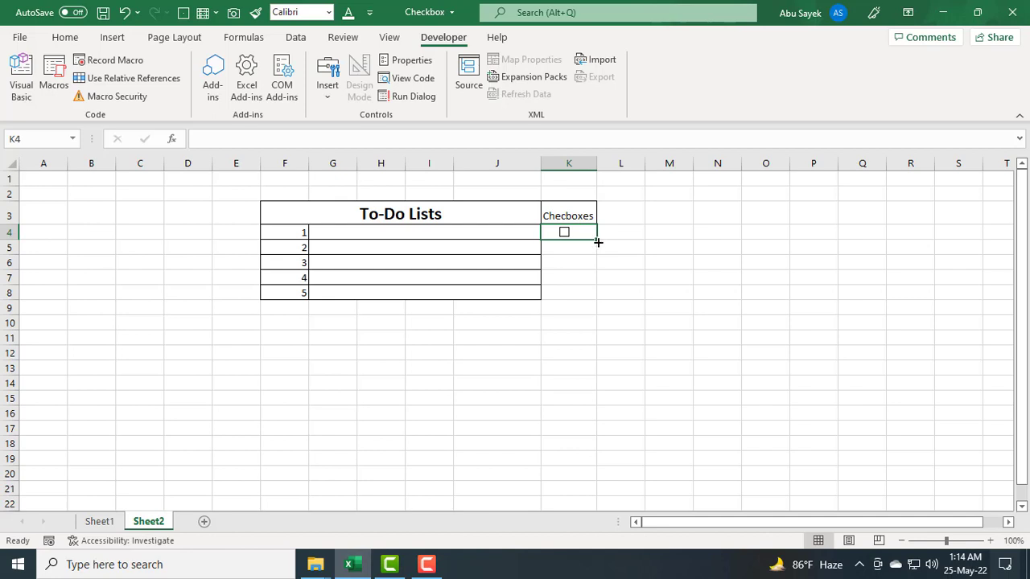
pyautogui.moveTo(597, 242); pyautogui.dragTo(593, 304)
pyautogui.click(668, 322)
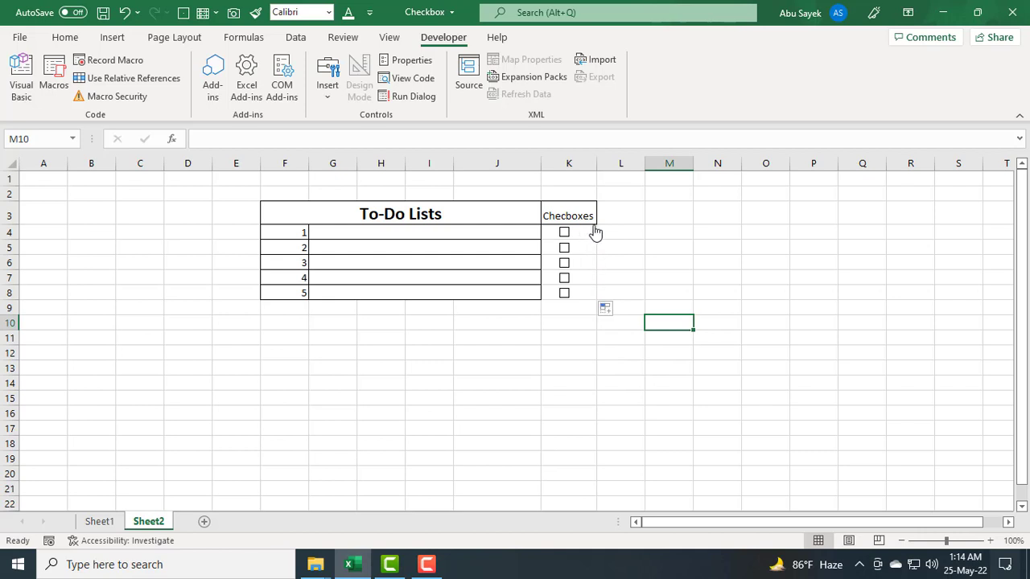
# Step: Apply all borders to the checkbox range K4:K8
pyautogui.click(564, 233)
pyautogui.moveTo(548, 234); pyautogui.dragTo(543, 296)
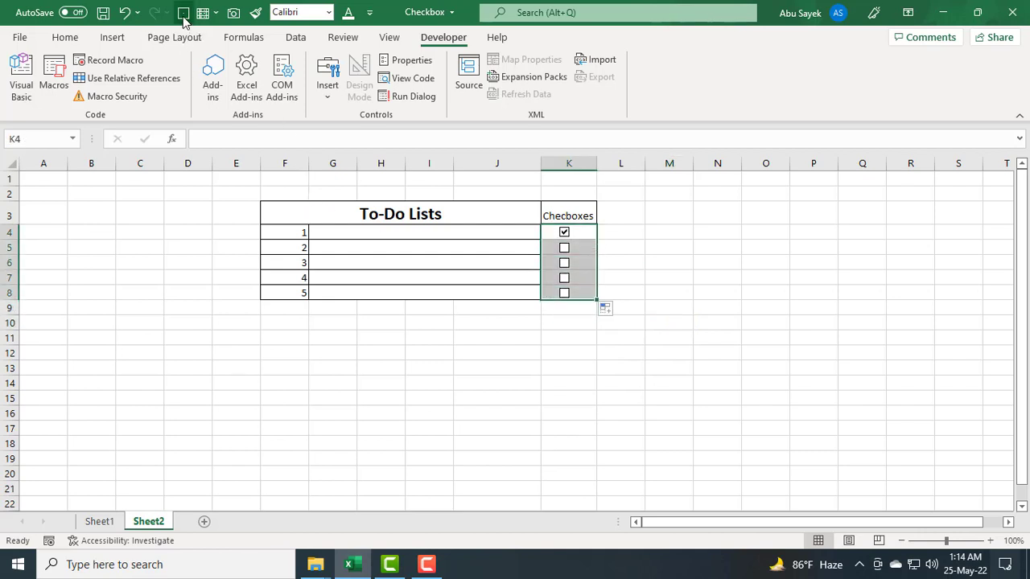
pyautogui.click(637, 306)
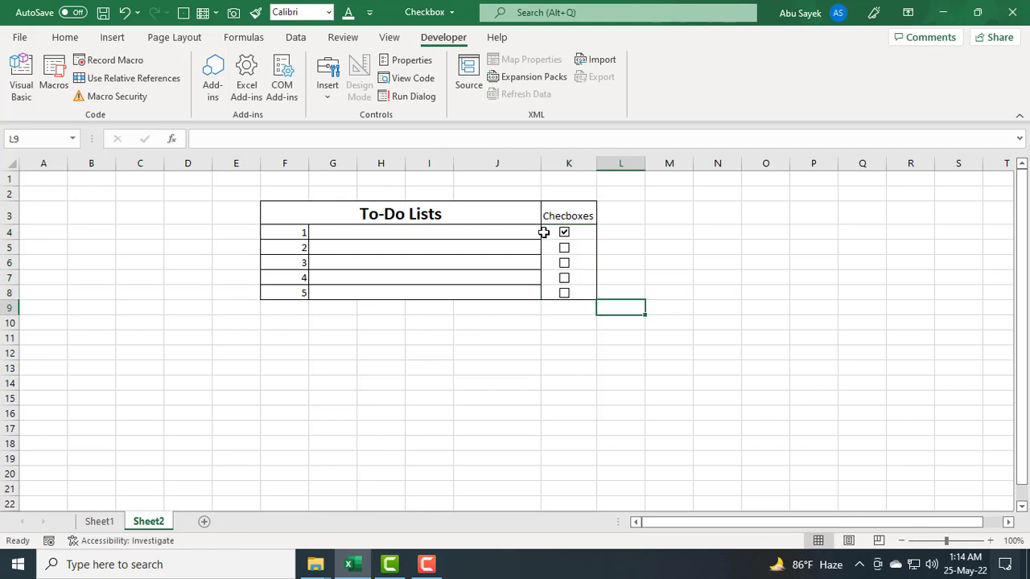
pyautogui.moveTo(542, 232); pyautogui.dragTo(543, 296)
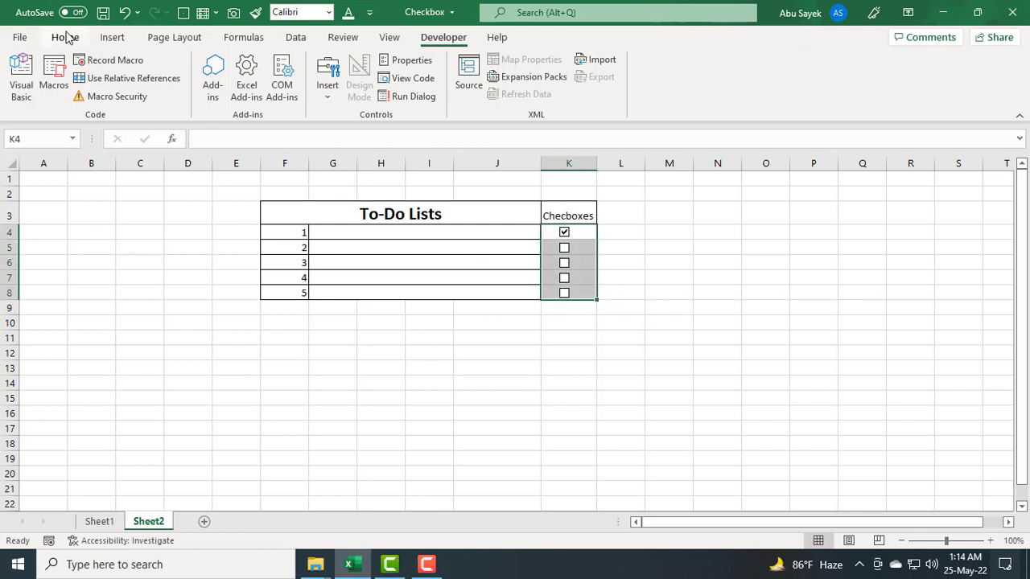
pyautogui.click(68, 36)
pyautogui.click(266, 396)
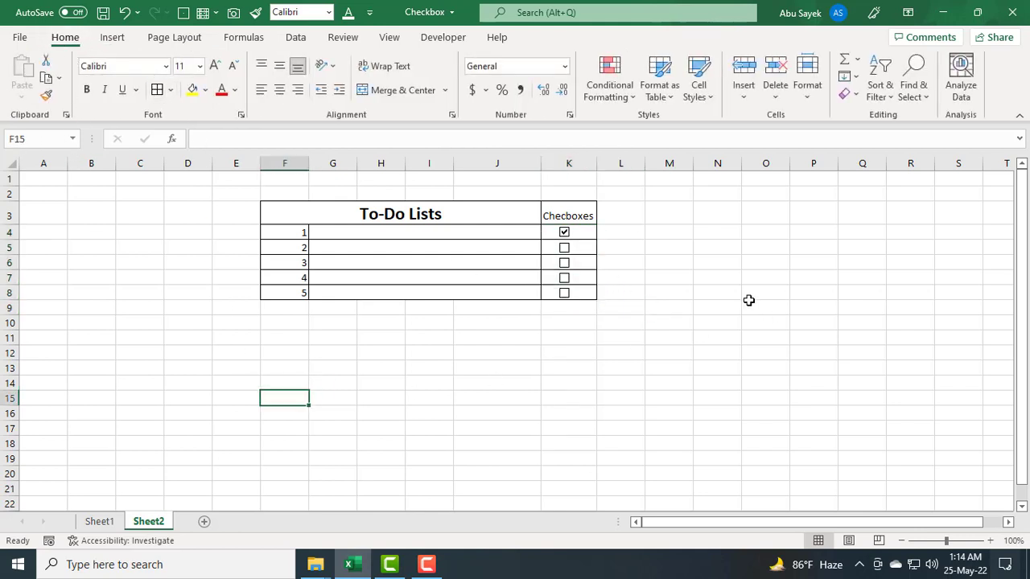
# Step: Tick and untick each checkbox in K4:K8 to test them
pyautogui.click(564, 248)
pyautogui.click(564, 262)
pyautogui.click(565, 278)
pyautogui.click(564, 293)
pyautogui.click(564, 277)
pyautogui.click(564, 262)
pyautogui.click(564, 248)
pyautogui.click(564, 293)
pyautogui.click(564, 231)
# Step: Enter To pray 5 times as the first task in merged cell G4
pyautogui.click(482, 239)
pyautogui.doubleClick(482, 237)
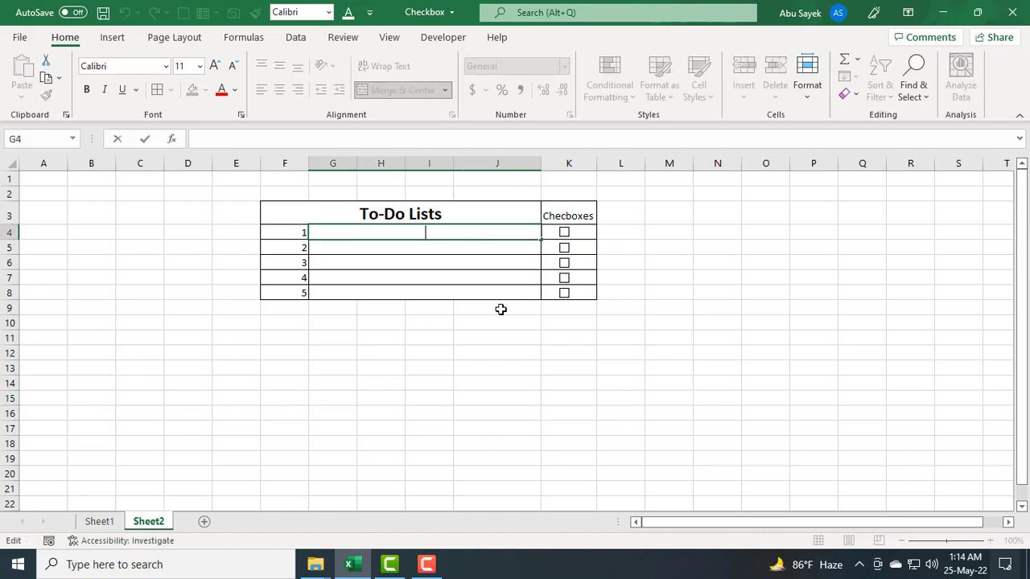
pyautogui.click(515, 411)
pyautogui.moveTo(380, 233); pyautogui.dragTo(381, 292)
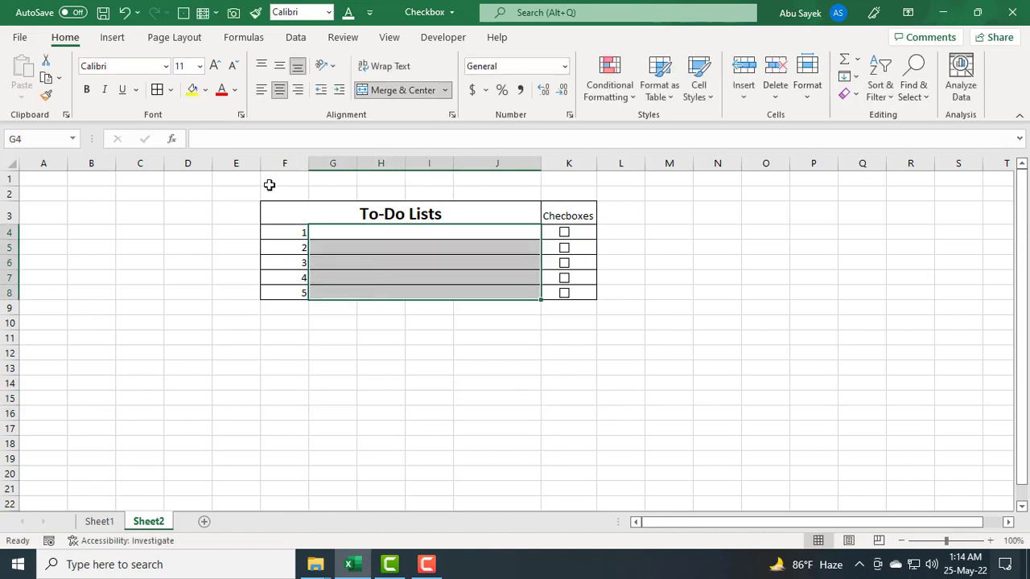
pyautogui.click(333, 351)
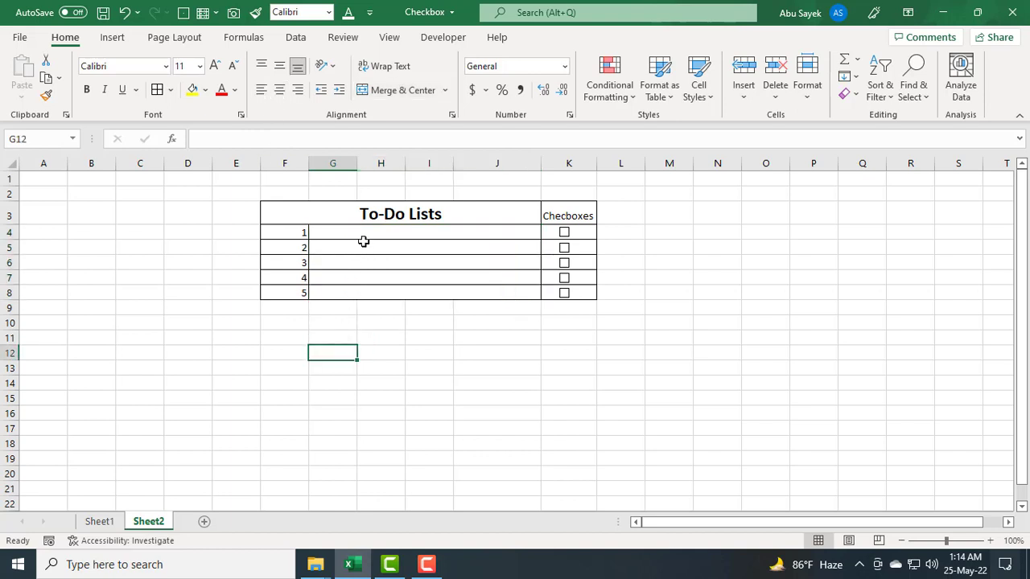
pyautogui.click(363, 232)
pyautogui.doubleClick(363, 231)
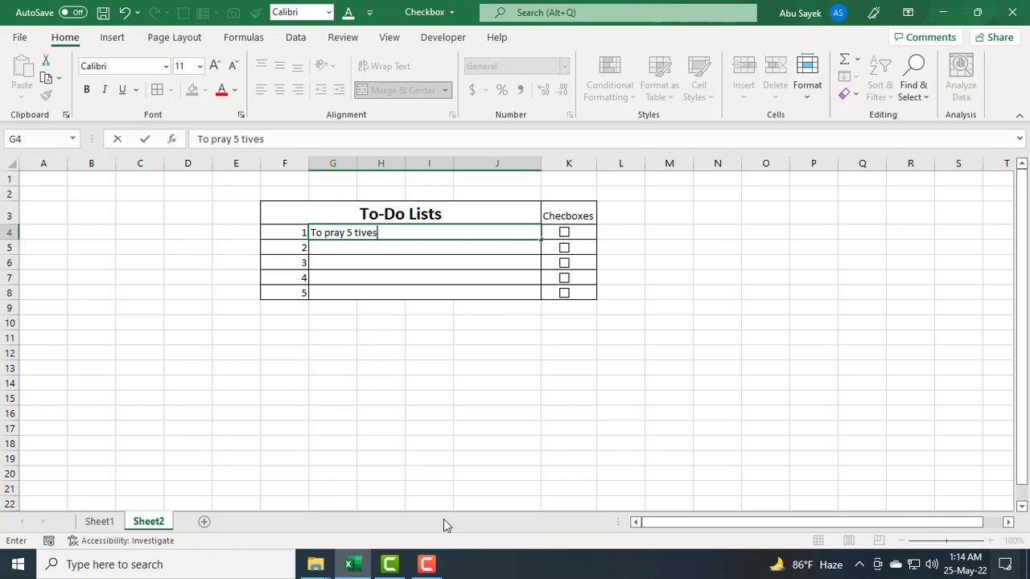
pyautogui.write('mes')
pyautogui.press('Return')
# Step: Enter To go varsity for internship as the second task in G5
pyautogui.write('To ')
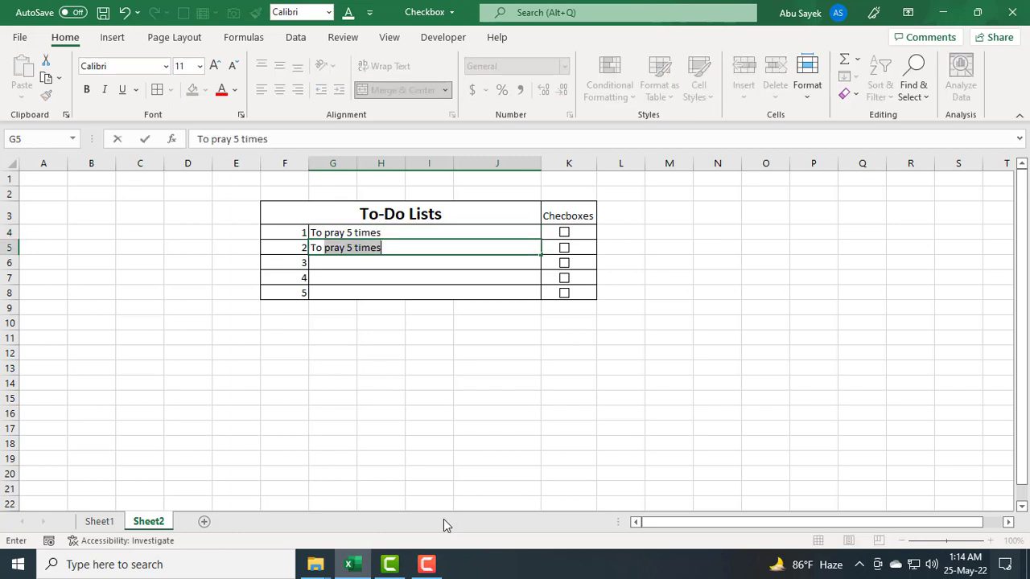
pyautogui.write('go ve')
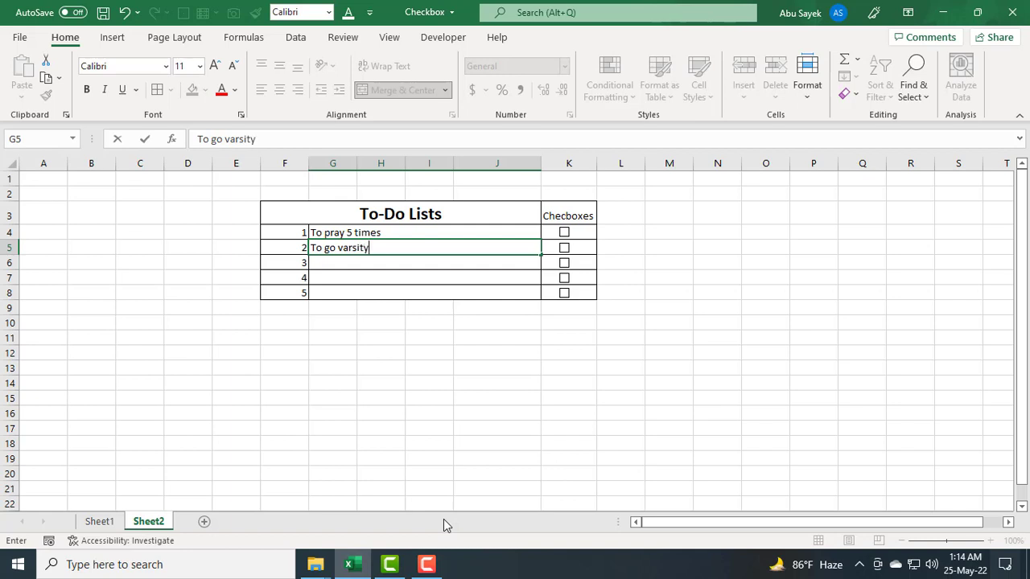
pyautogui.write('for internship')
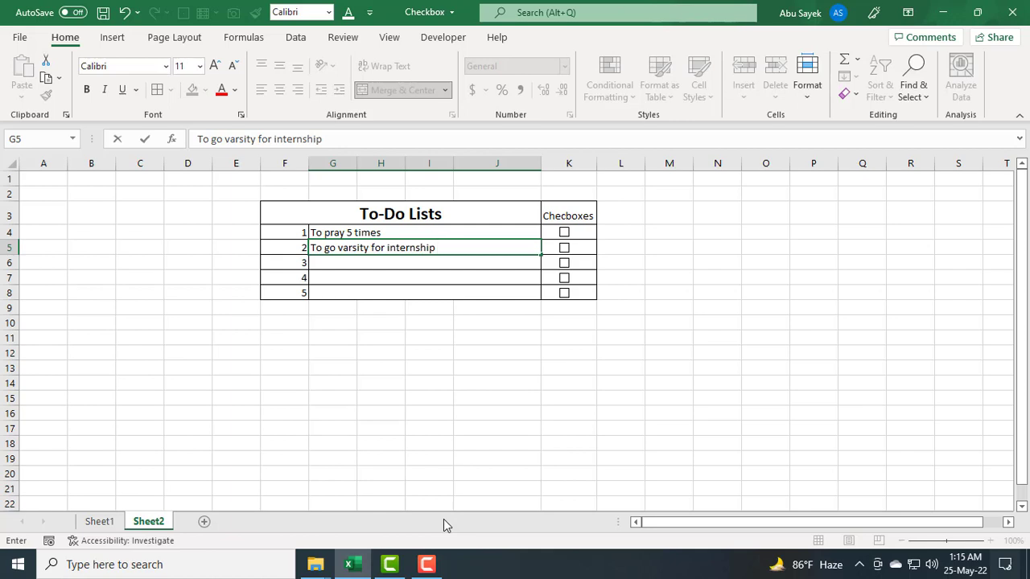
pyautogui.click(334, 406)
pyautogui.click(362, 261)
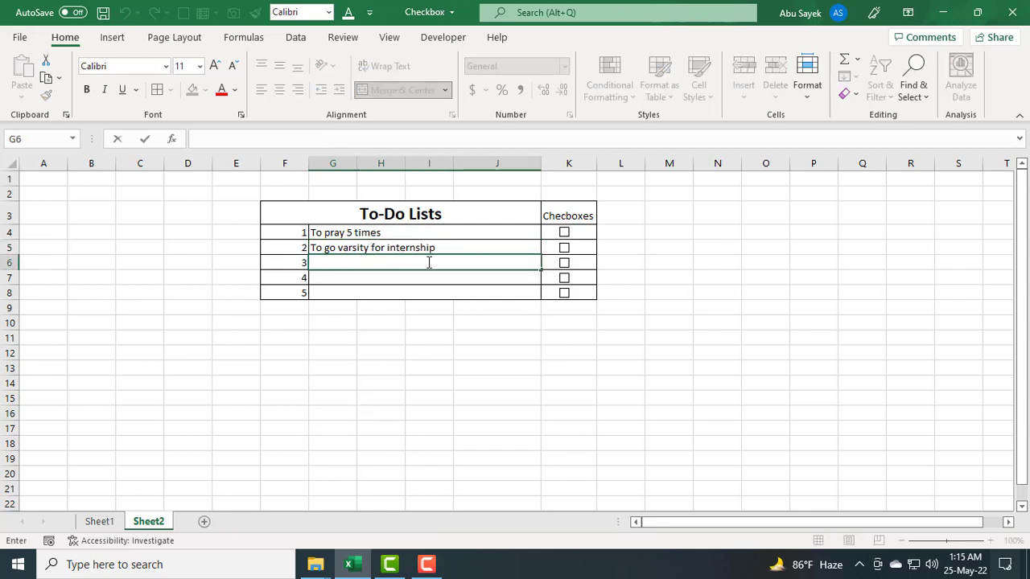
# Step: Enter To complete my academic tasks as the third task in G6
pyautogui.write('To complete my acad')
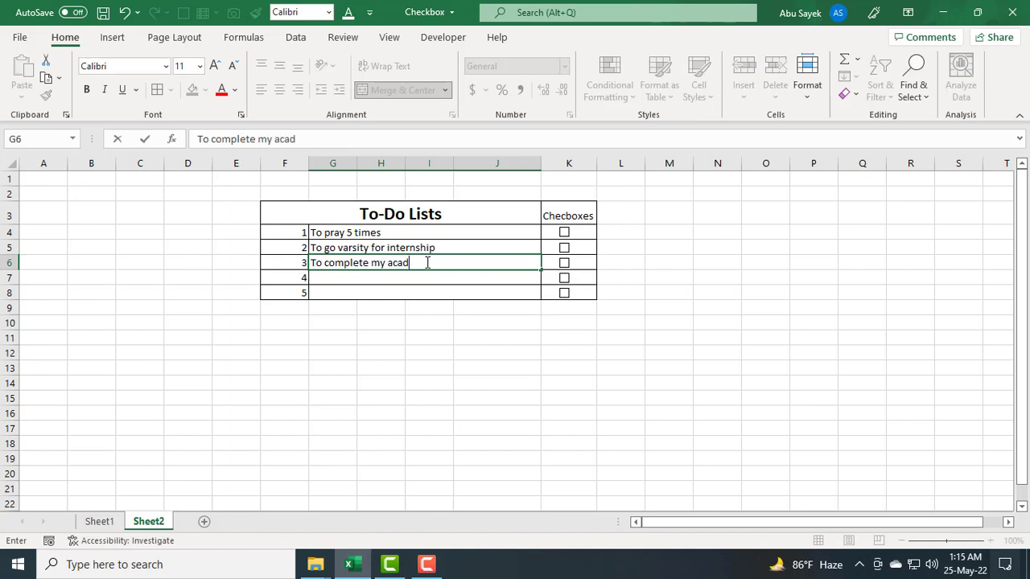
pyautogui.write('emic tas')
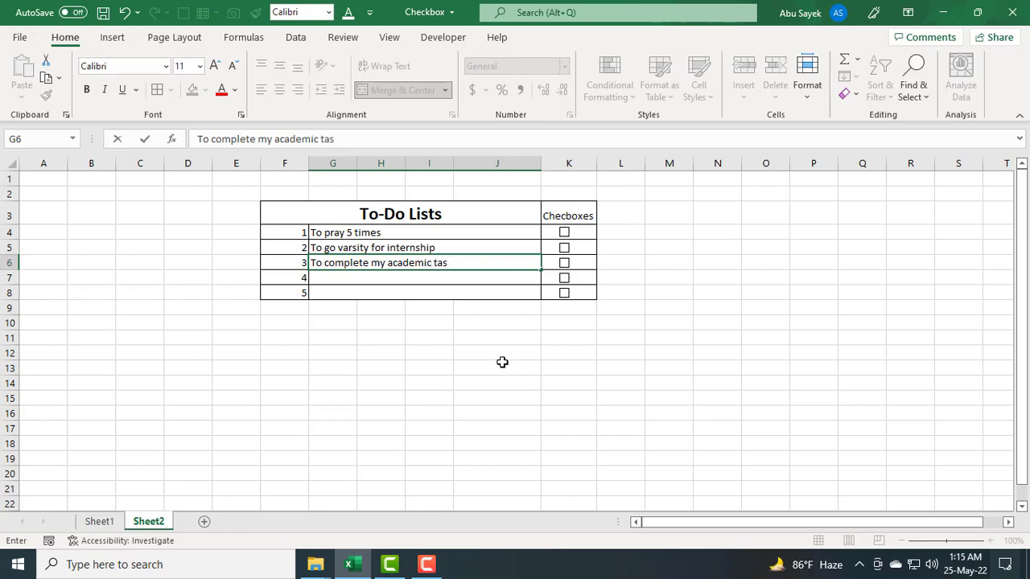
pyautogui.write('ks')
pyautogui.press('Return')
# Step: Enter To prepare for my new excel video as the fourth task in G7
pyautogui.write('T')
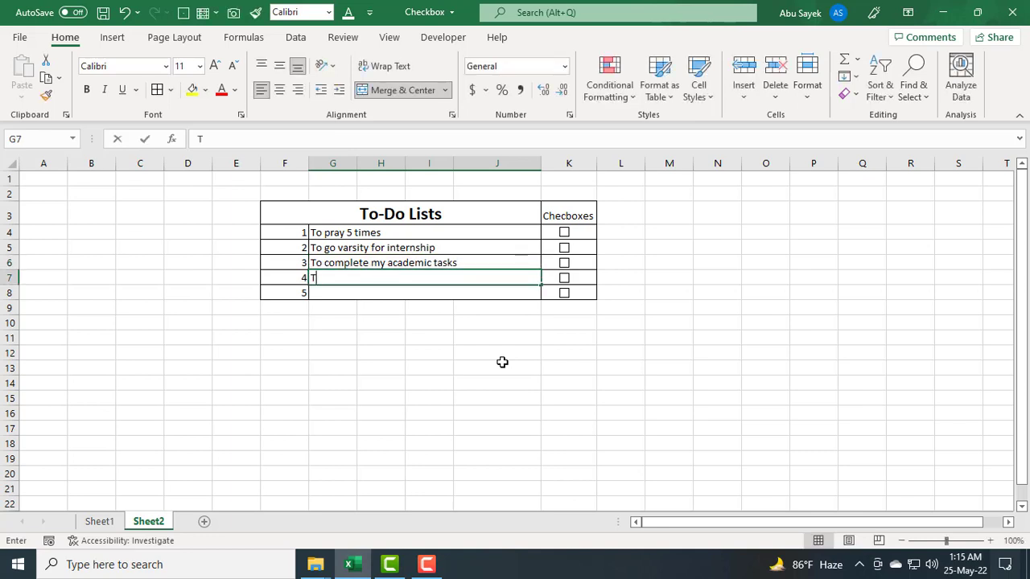
pyautogui.write('o ')
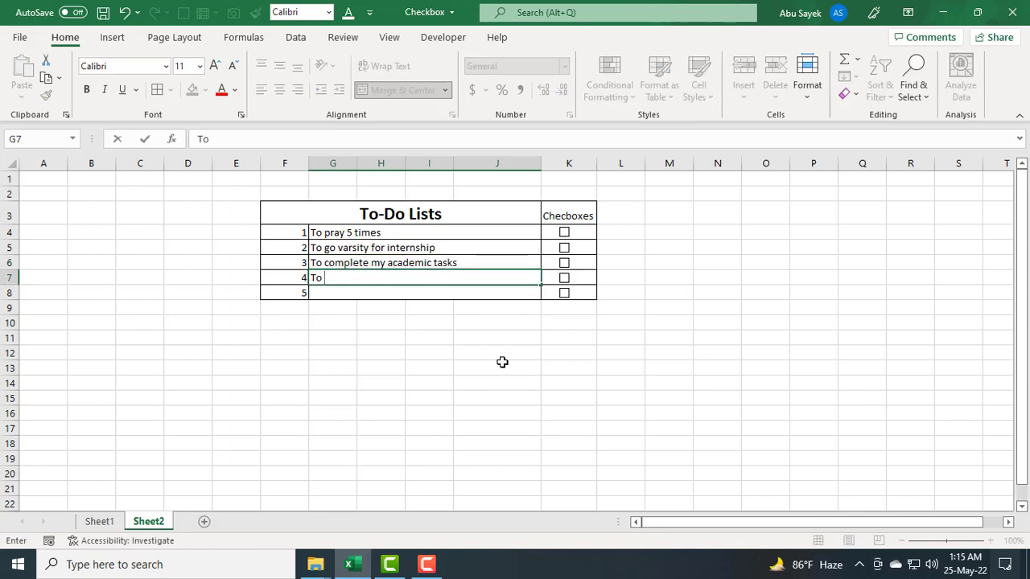
pyautogui.write('prepare for my new')
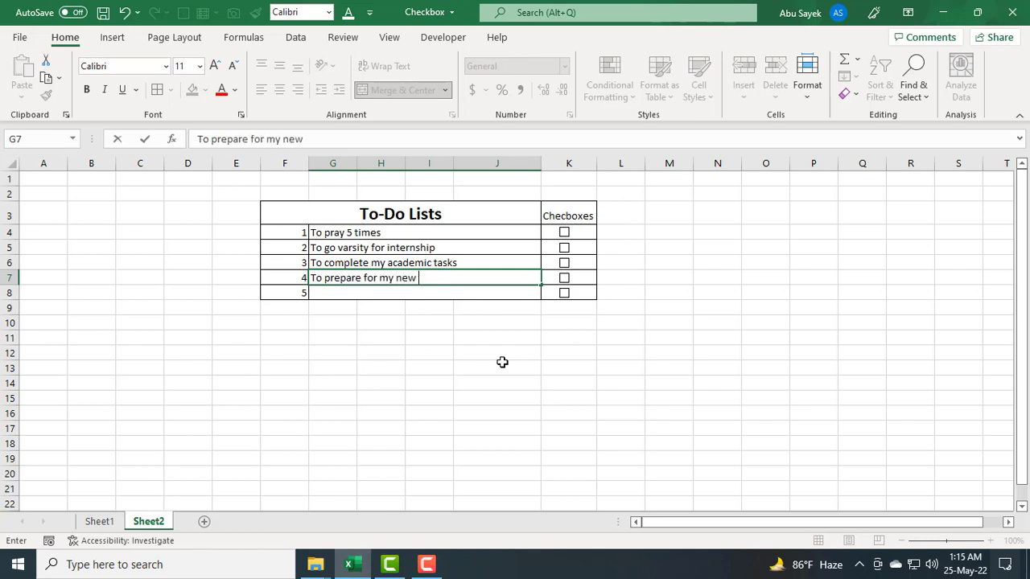
pyautogui.write(' excel video')
pyautogui.press('Return')
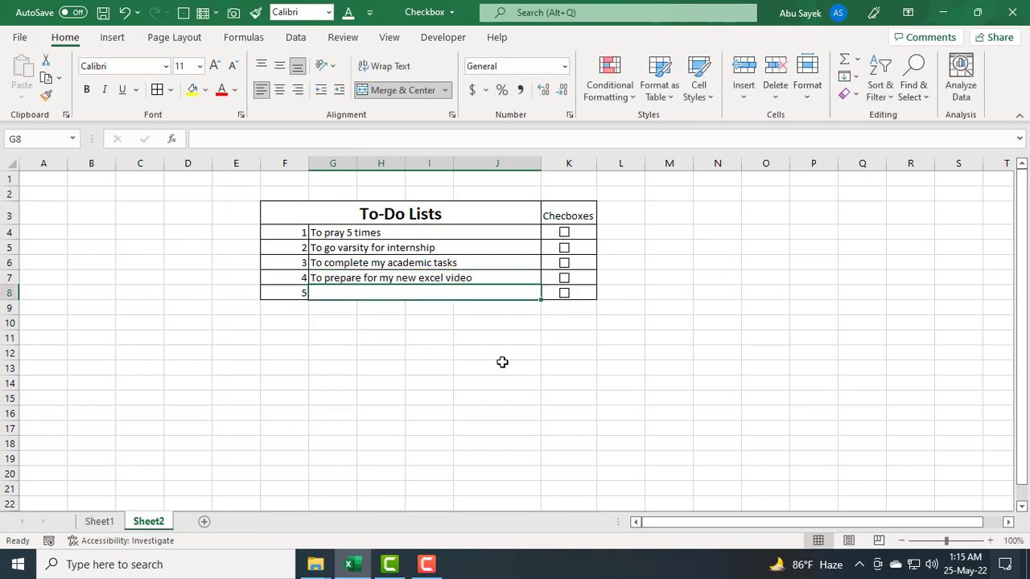
# Step: Enter To watch a movie as the fifth task in G8
pyautogui.write('To')
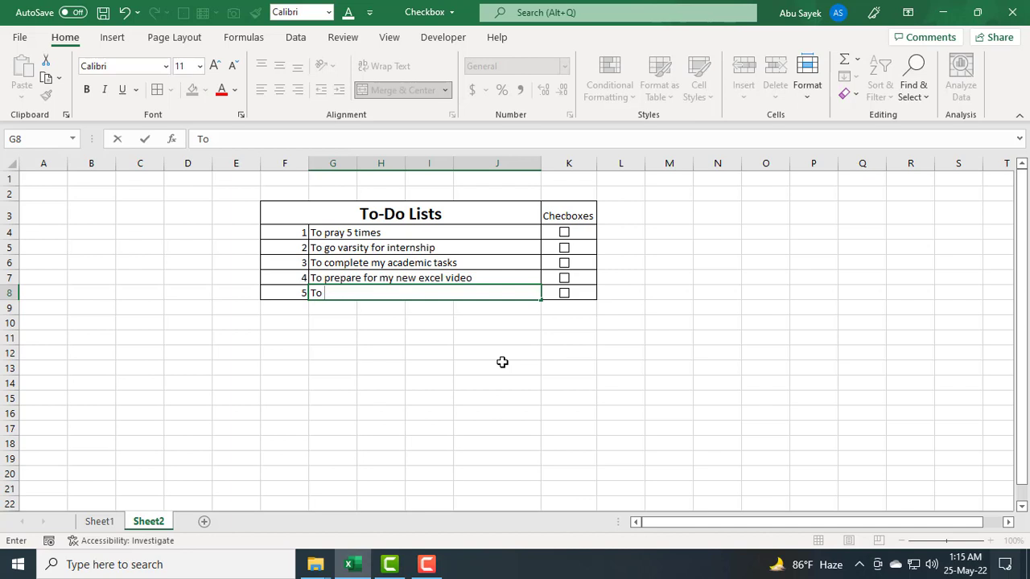
pyautogui.write('watch a movie')
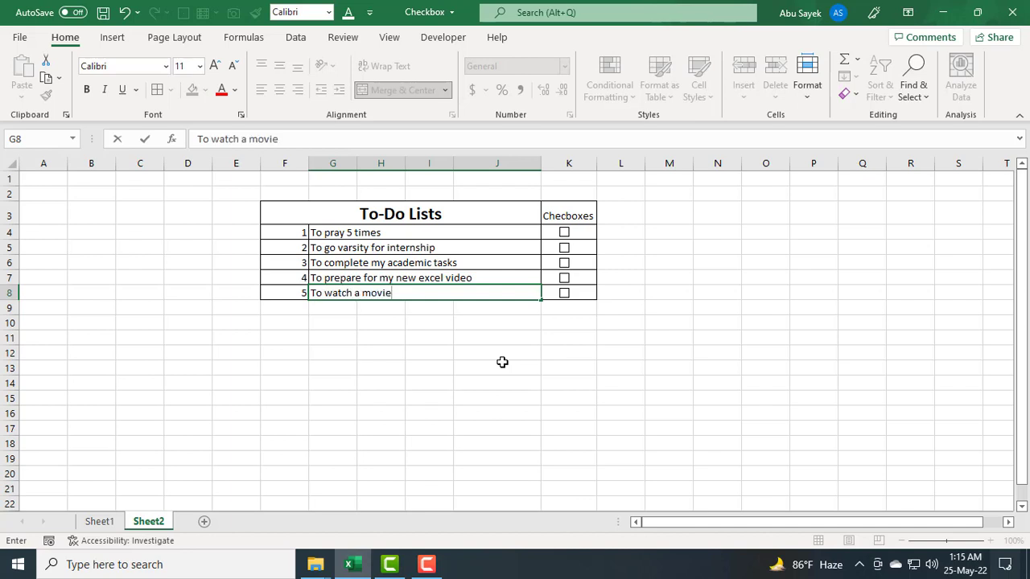
pyautogui.click(489, 403)
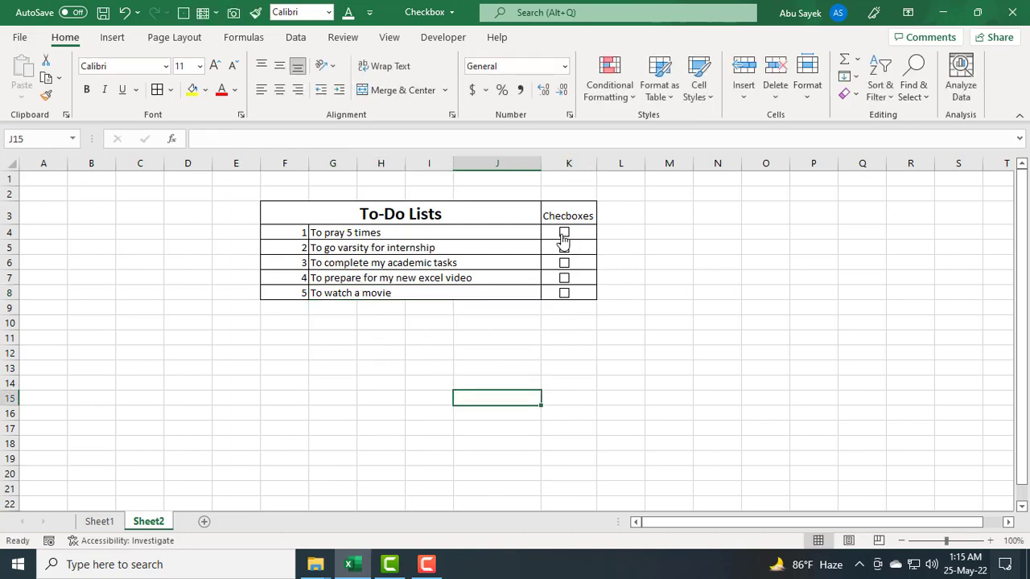
# Step: Tick all five checkboxes in the Checboxes column to test them
pyautogui.click(564, 232)
pyautogui.click(564, 248)
pyautogui.click(564, 264)
pyautogui.click(564, 277)
pyautogui.click(564, 292)
pyautogui.click(567, 316)
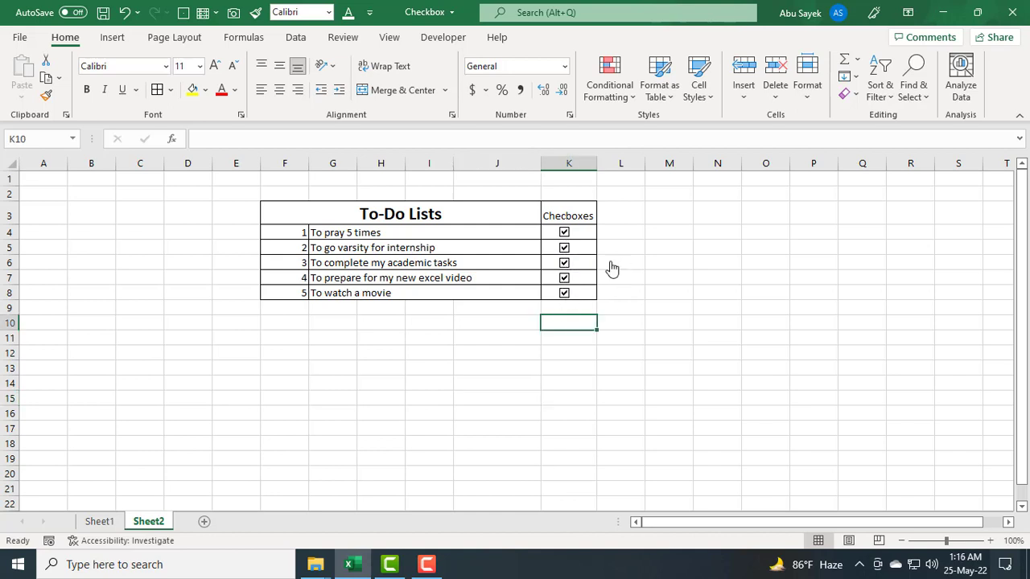
pyautogui.click(609, 271)
# Step: Link the first task's checkbox to cell L4 through Format Control
pyautogui.rightClick(583, 233)
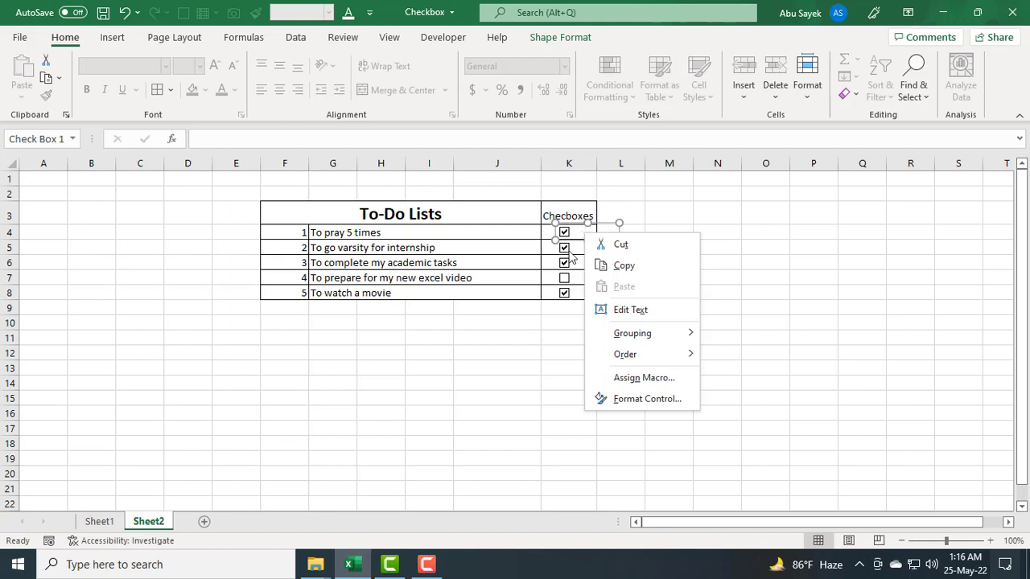
pyautogui.click(652, 400)
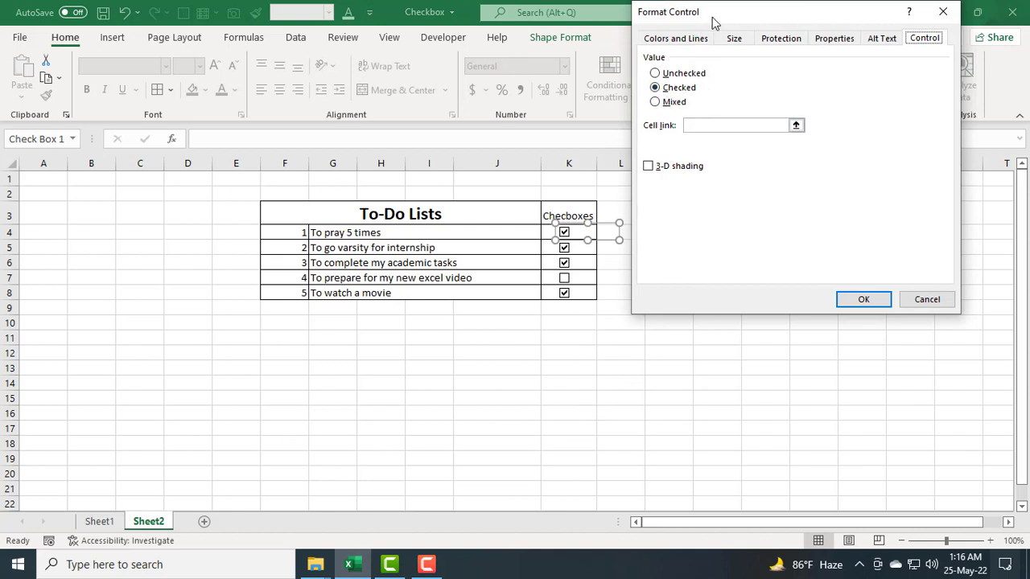
pyautogui.moveTo(715, 23); pyautogui.dragTo(791, 122)
pyautogui.click(701, 223)
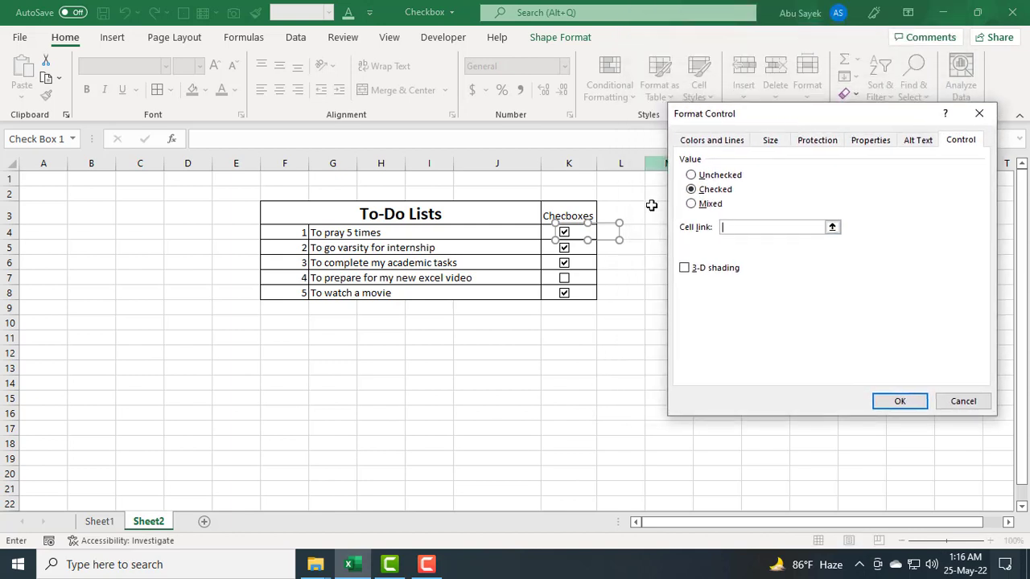
pyautogui.click(635, 234)
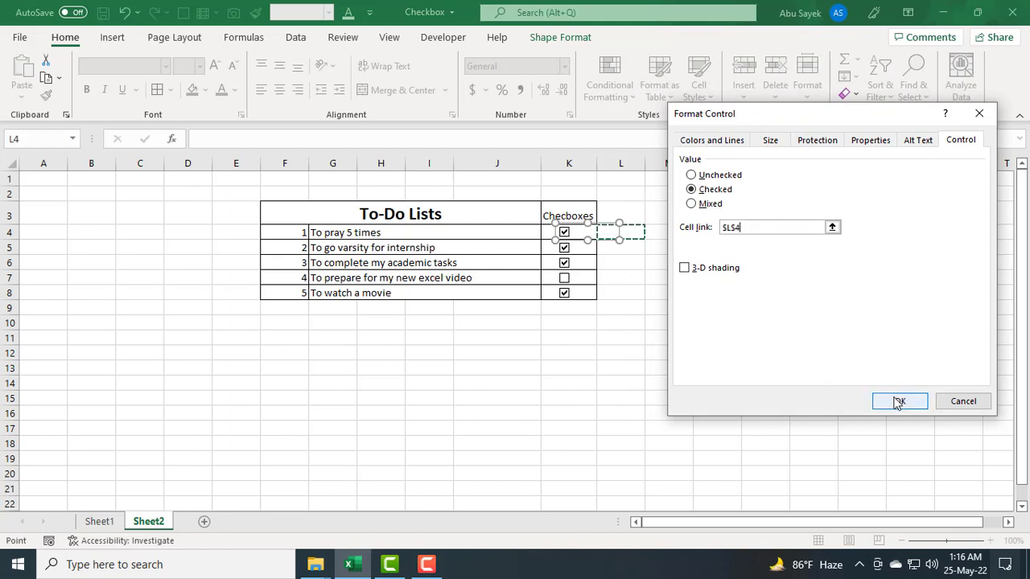
pyautogui.click(897, 402)
pyautogui.click(632, 351)
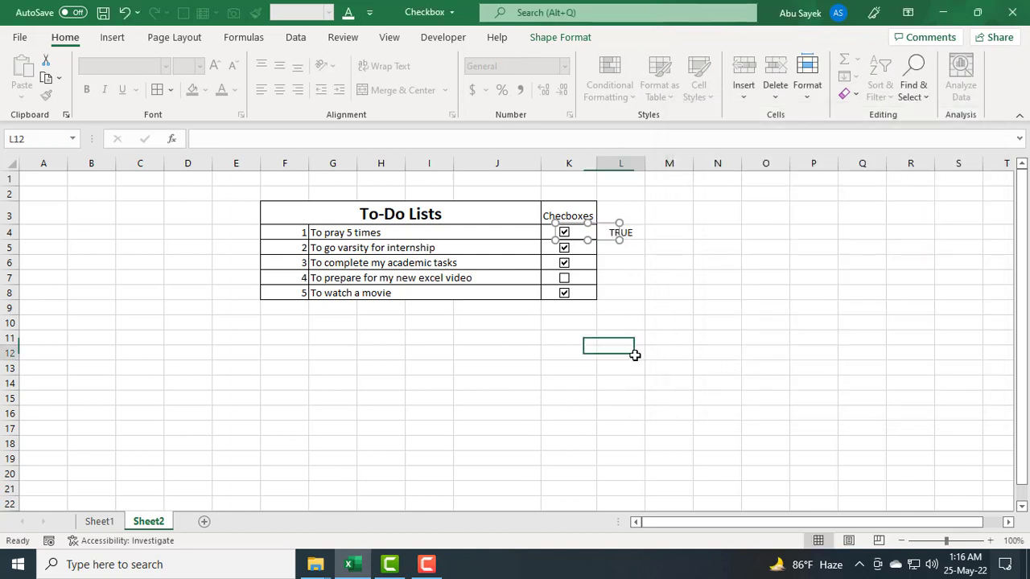
# Step: Link the second task's checkbox to cell L5 through Format Control
pyautogui.rightClick(581, 246)
pyautogui.click(615, 412)
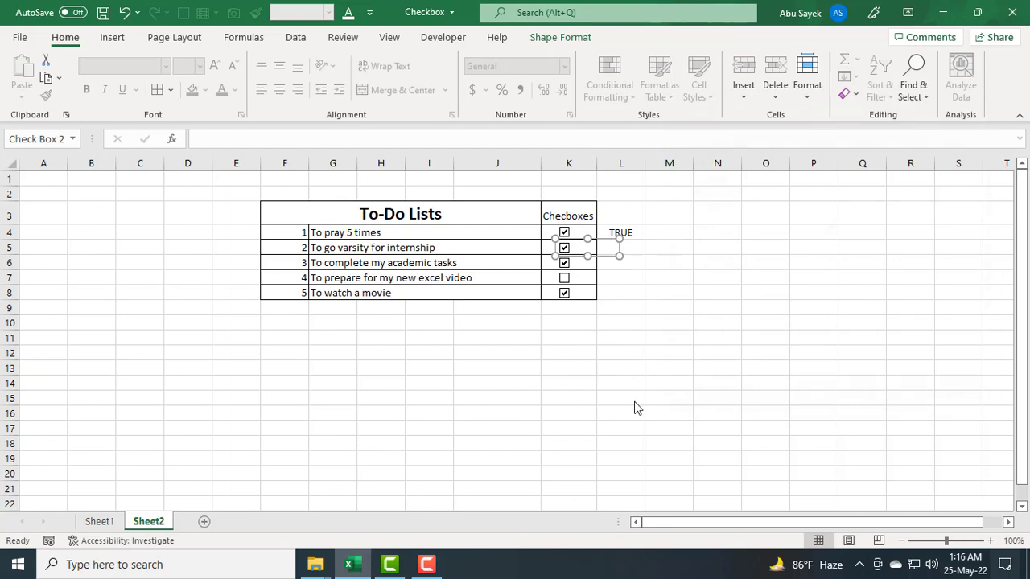
pyautogui.click(796, 227)
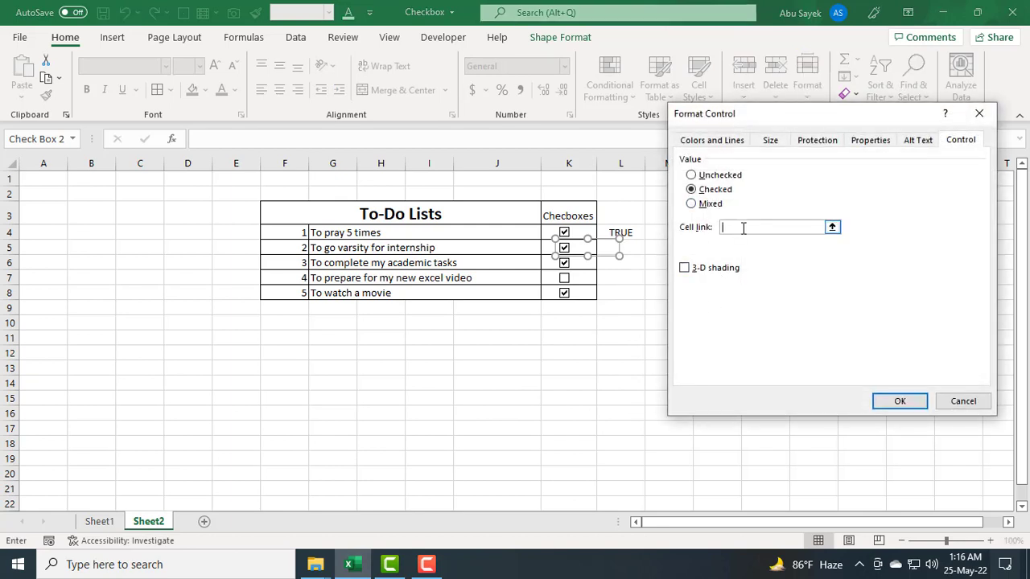
pyautogui.click(636, 250)
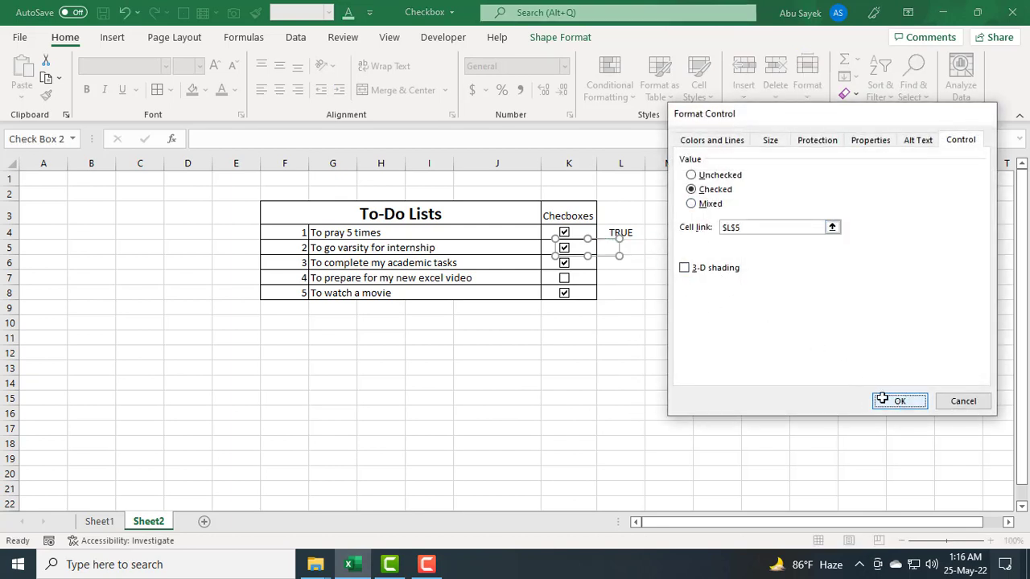
pyautogui.click(894, 400)
pyautogui.click(712, 391)
# Step: Link the third task's checkbox to cell L6 through Format Control
pyautogui.rightClick(582, 264)
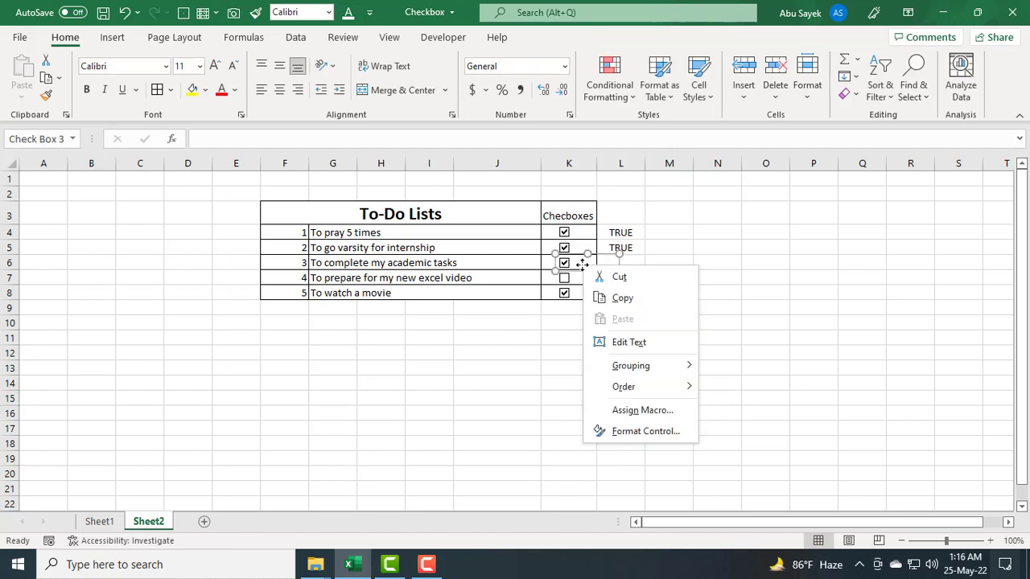
pyautogui.click(602, 430)
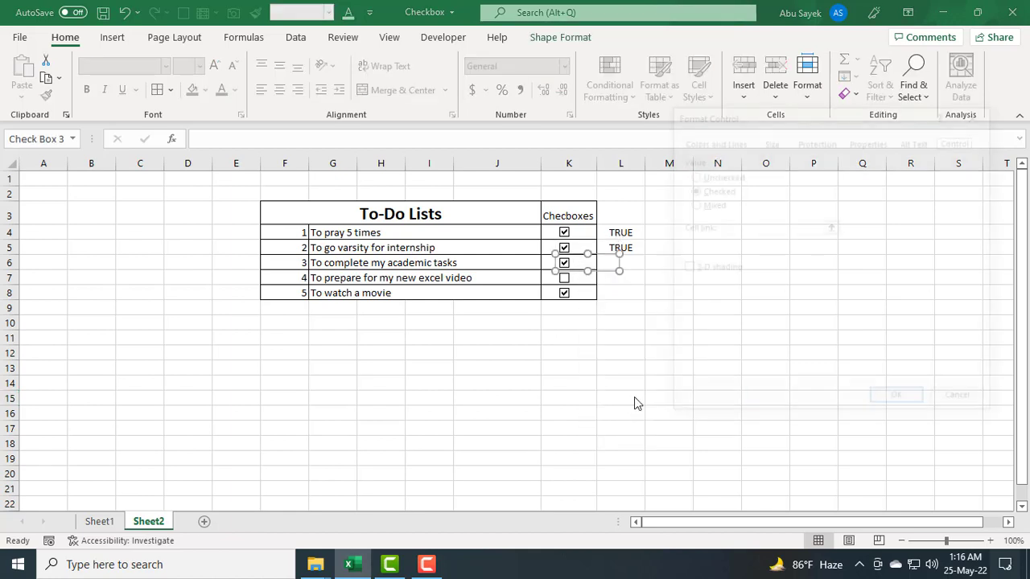
pyautogui.click(753, 228)
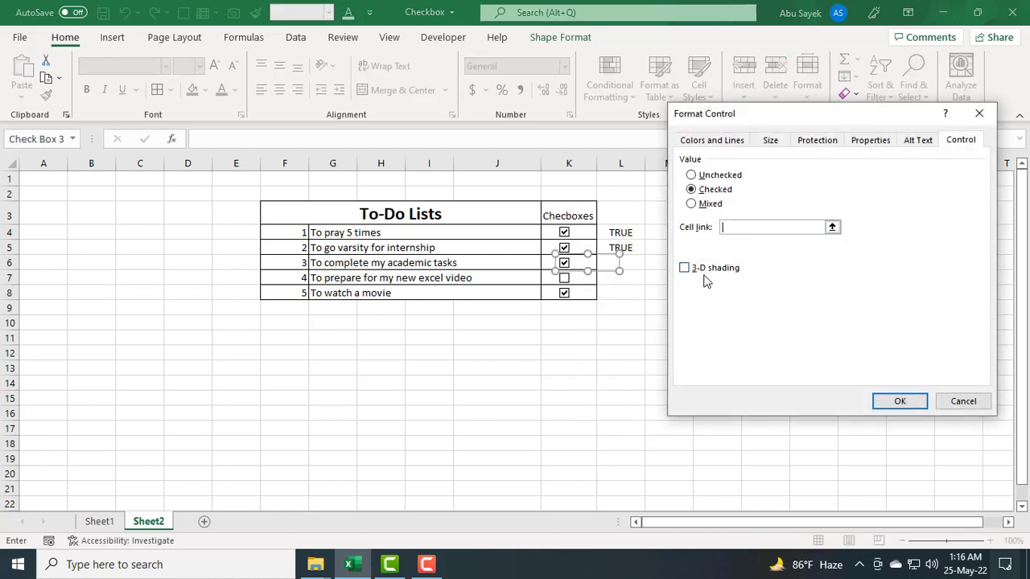
pyautogui.click(637, 265)
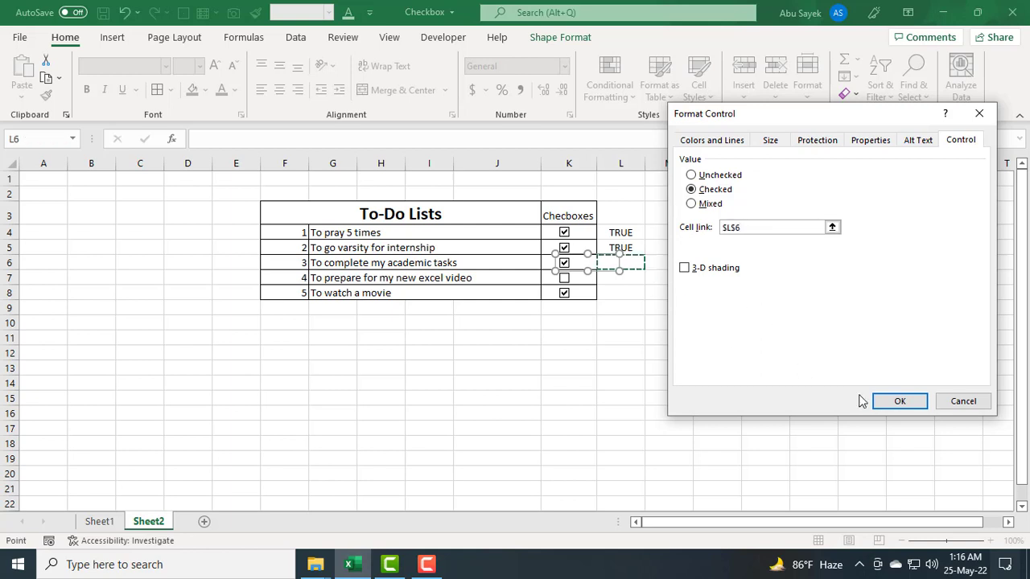
pyautogui.click(893, 402)
pyautogui.click(668, 378)
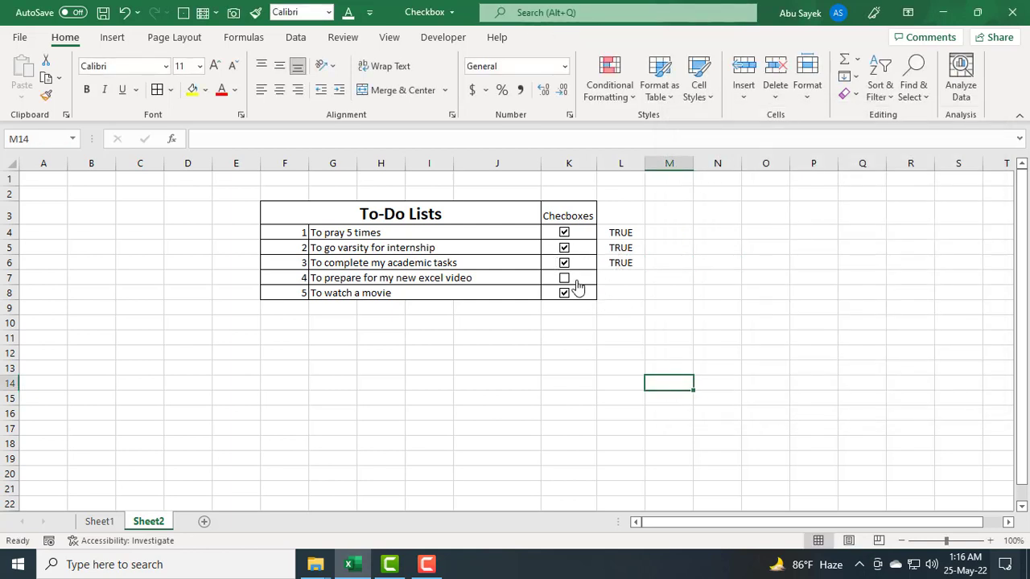
# Step: Link the fourth task's checkbox to cell L7 through Format Control
pyautogui.rightClick(579, 284)
pyautogui.click(628, 446)
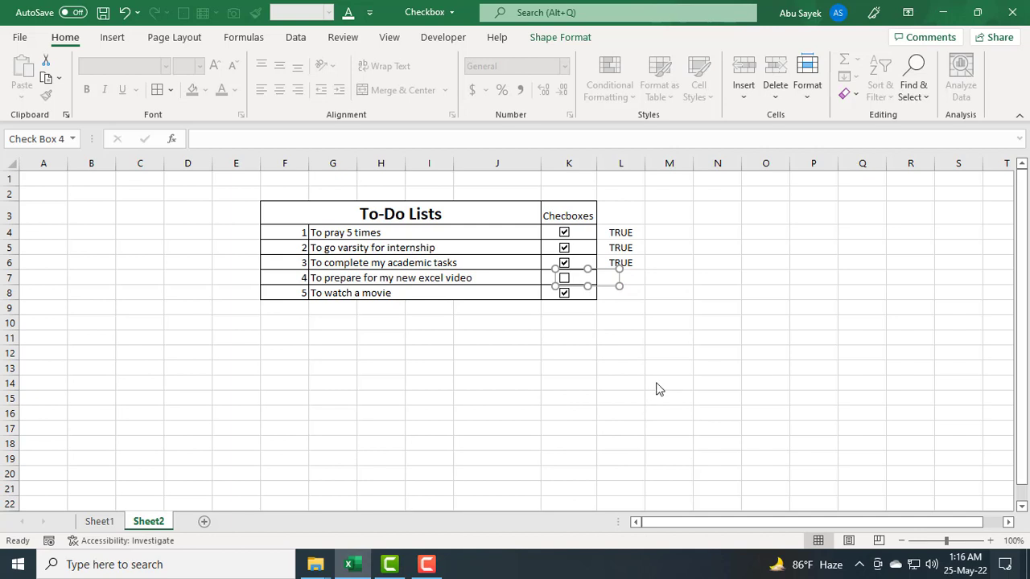
pyautogui.click(692, 190)
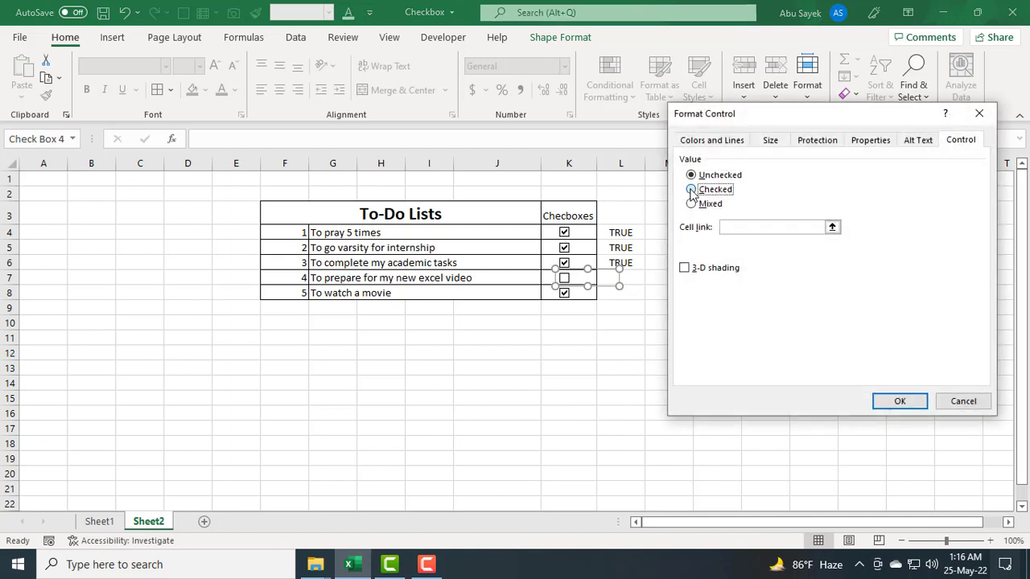
pyautogui.click(747, 227)
pyautogui.click(633, 281)
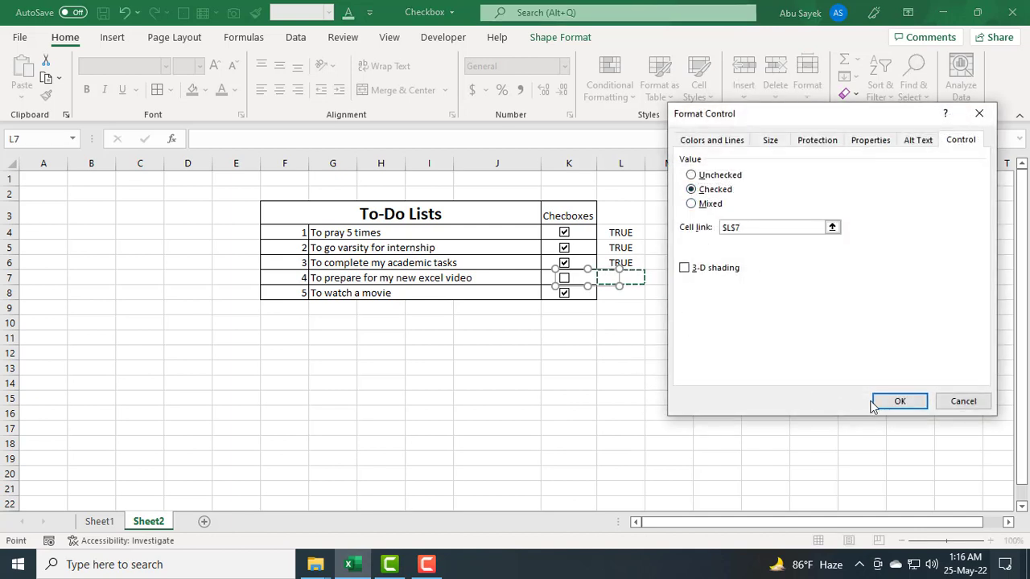
pyautogui.press('Return')
pyautogui.click(651, 381)
# Step: Link the fifth task's checkbox to cell L8 through Format Control
pyautogui.rightClick(587, 295)
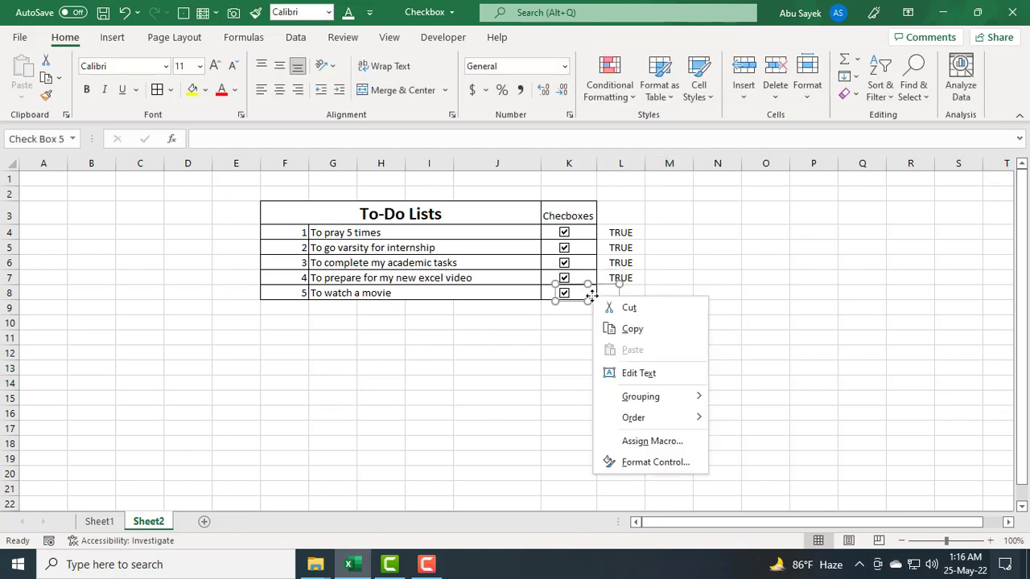
pyautogui.click(639, 462)
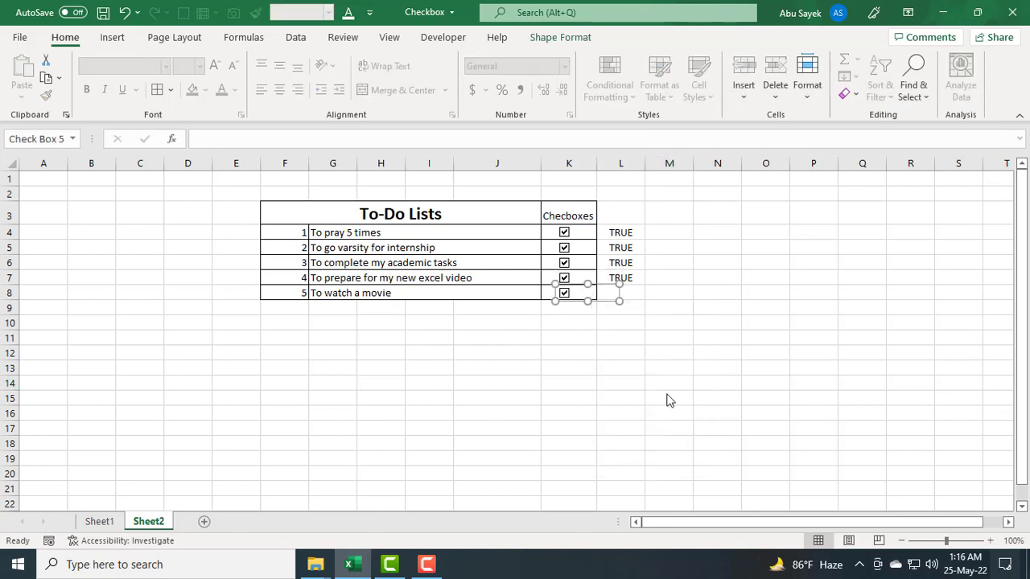
pyautogui.click(772, 226)
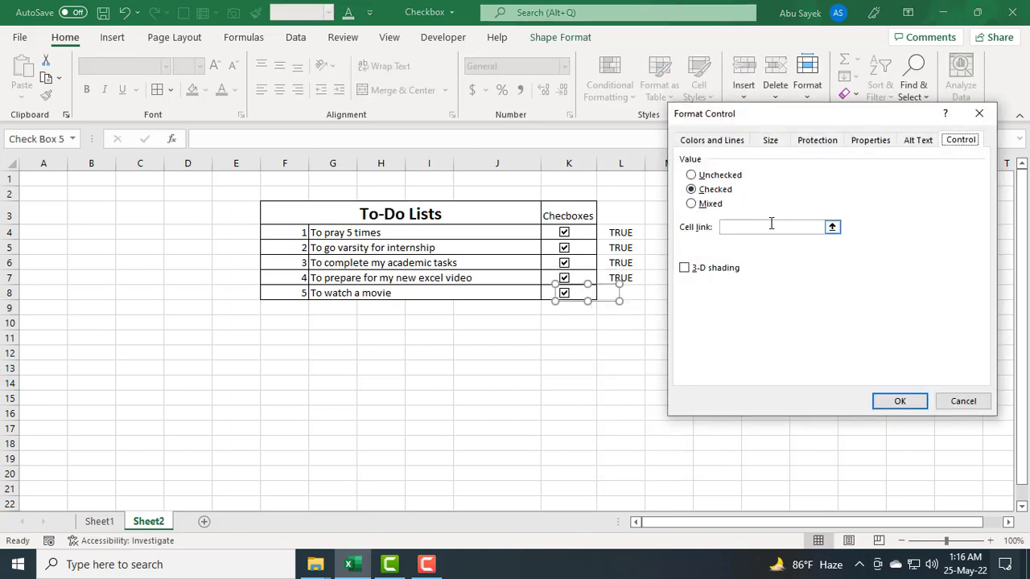
pyautogui.click(634, 296)
pyautogui.click(899, 401)
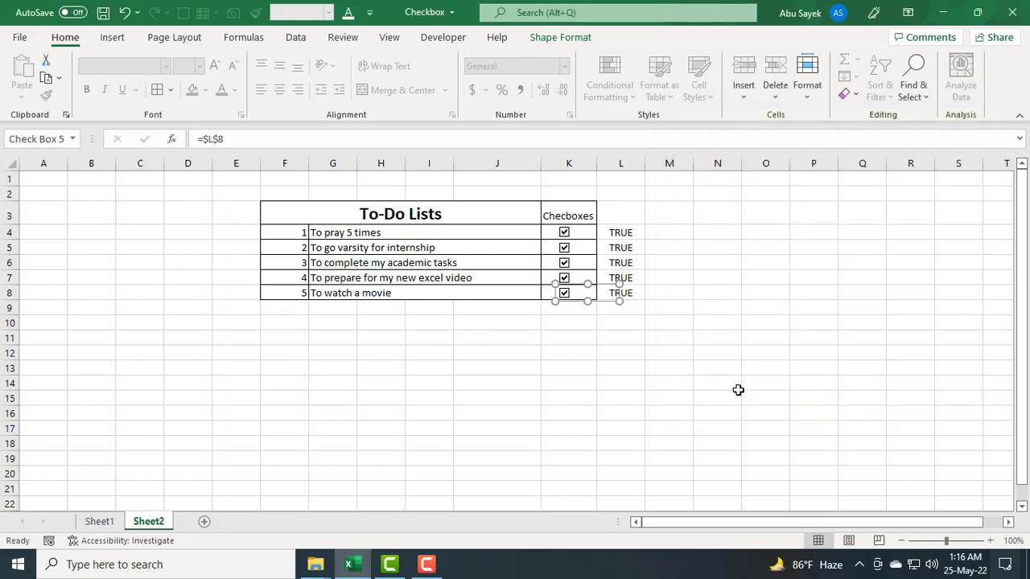
pyautogui.click(728, 385)
# Step: Untick all five checkboxes so every linked cell reads unchecked
pyautogui.click(564, 297)
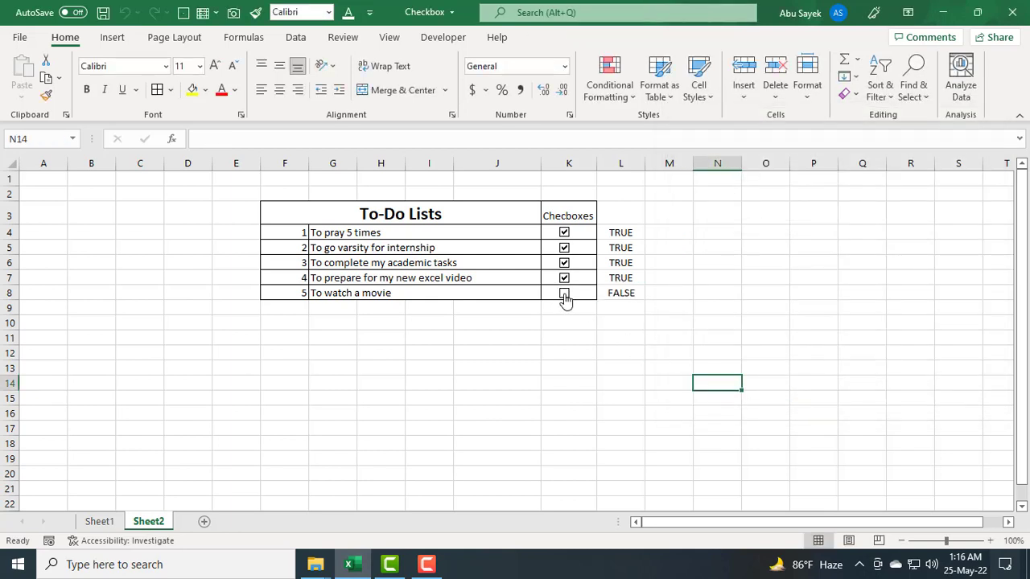
pyautogui.click(566, 278)
pyautogui.click(565, 263)
pyautogui.click(564, 248)
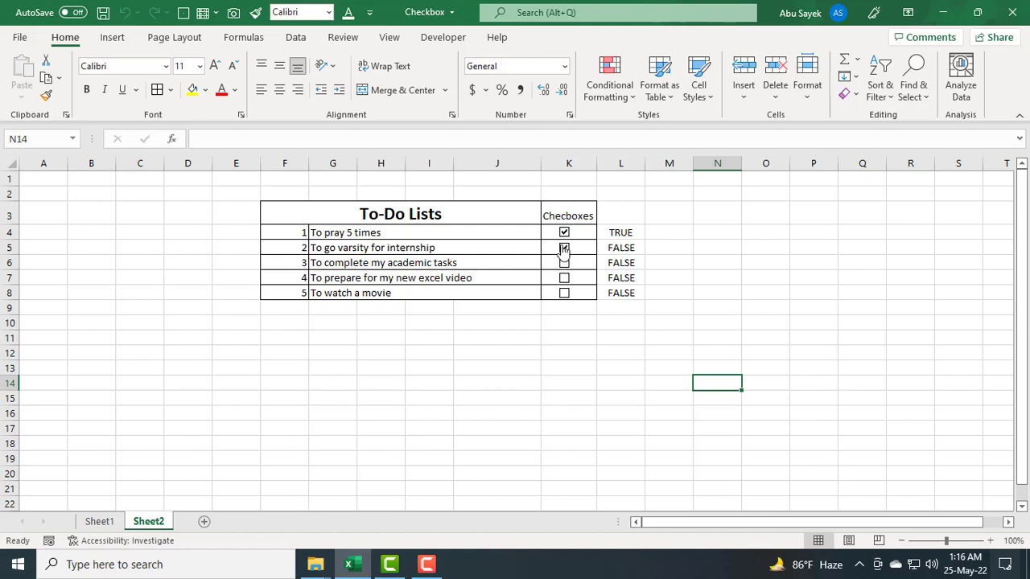
pyautogui.click(564, 233)
pyautogui.click(674, 260)
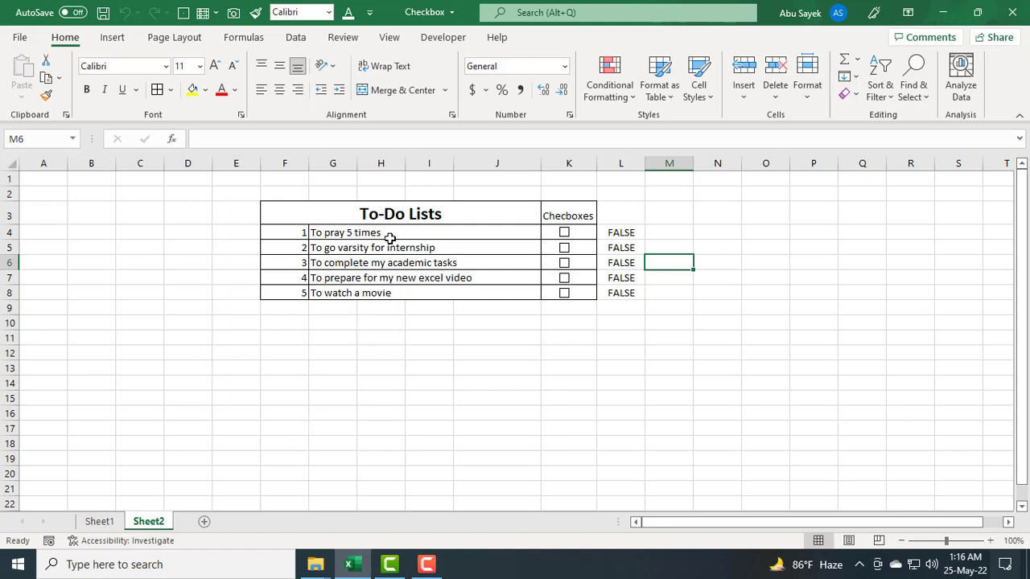
# Step: Select the task cells G4:G8 and start a new conditional formatting rule that uses a formula
pyautogui.moveTo(425, 233); pyautogui.dragTo(418, 293)
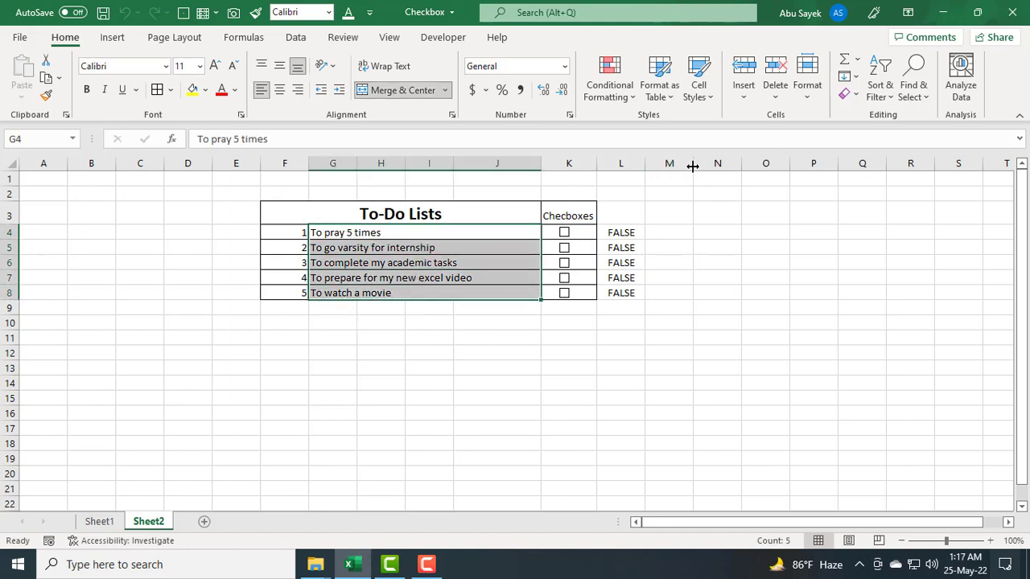
pyautogui.click(632, 104)
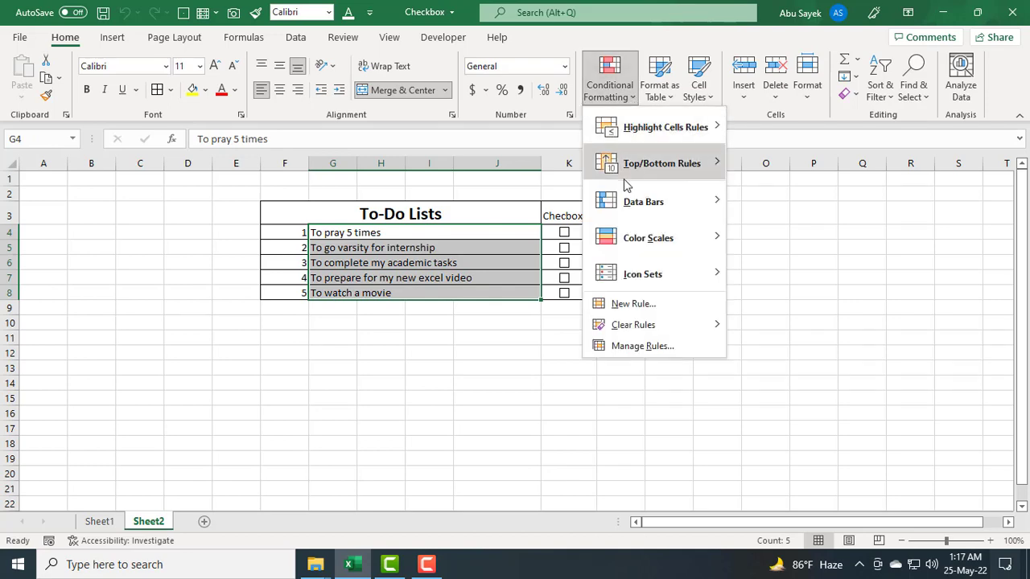
pyautogui.click(631, 305)
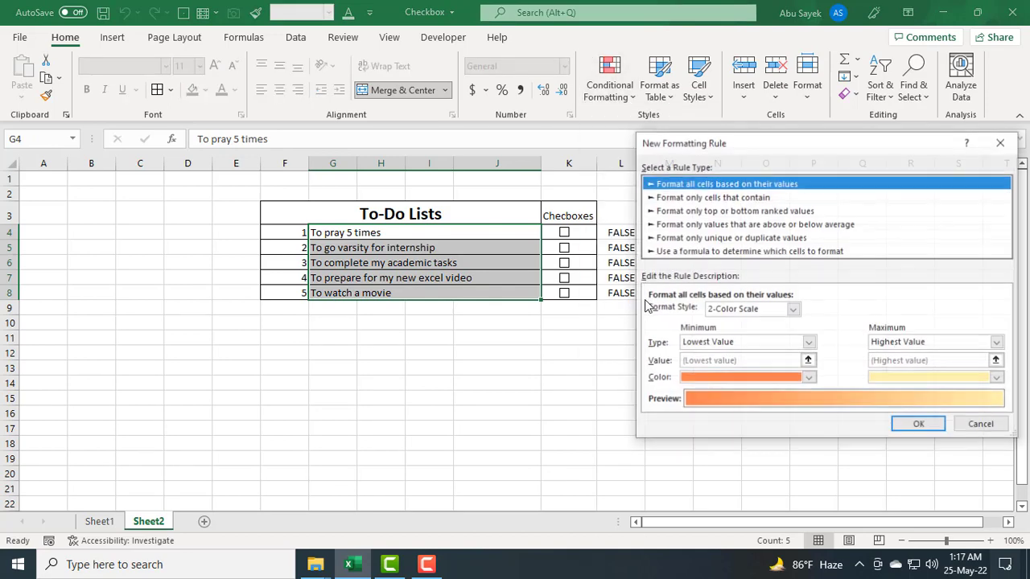
pyautogui.moveTo(828, 142); pyautogui.dragTo(708, 132)
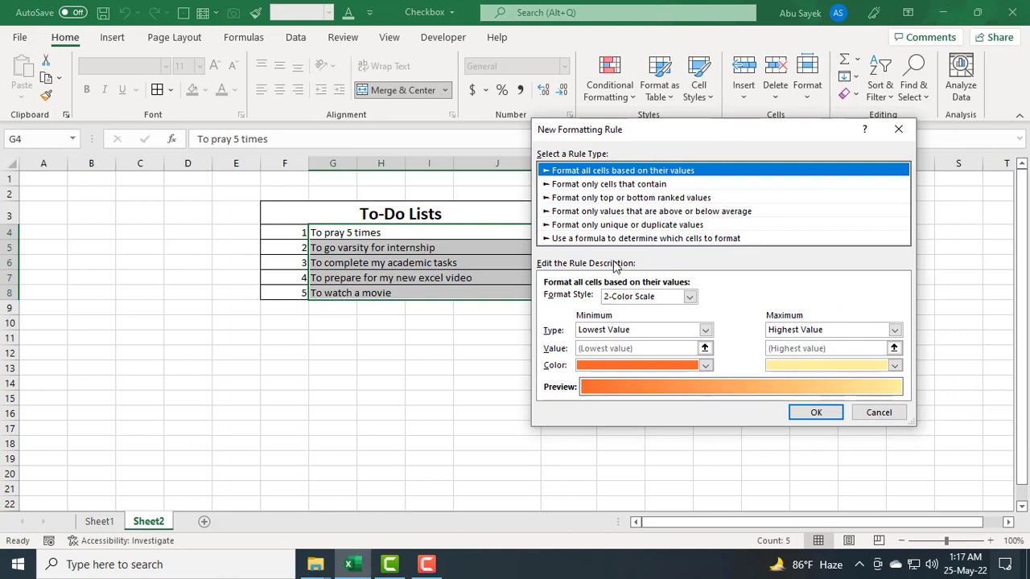
pyautogui.click(702, 241)
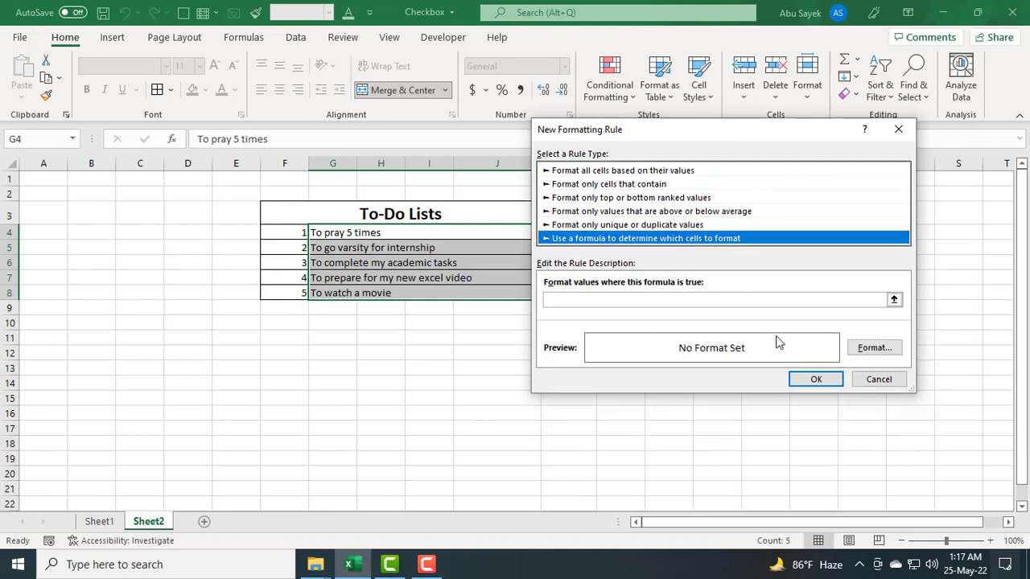
# Step: Enter the rule formula =L4=true, referencing the first linked cell without absolute references
pyautogui.click(644, 300)
pyautogui.moveTo(691, 143); pyautogui.dragTo(289, 159)
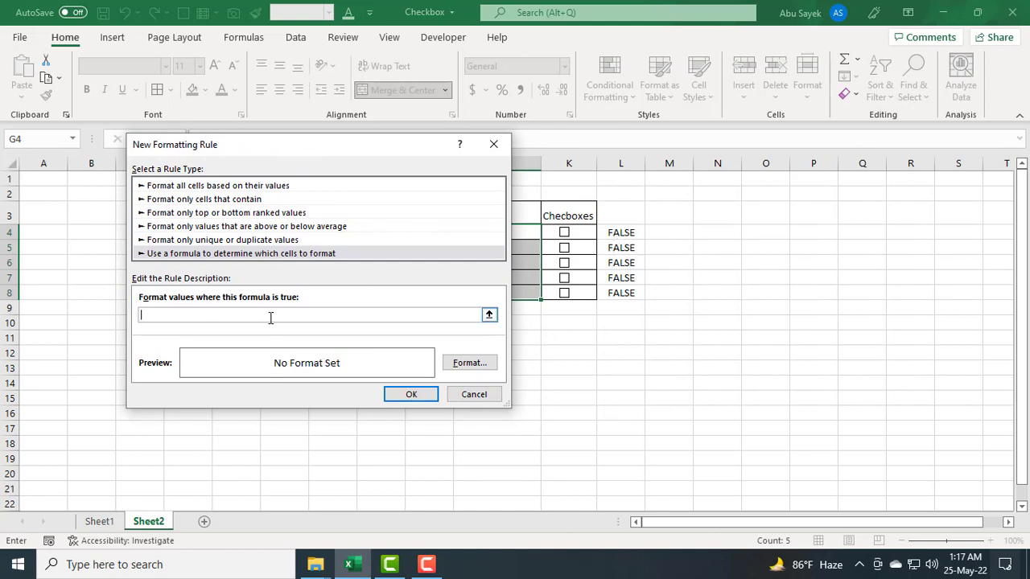
pyautogui.click(621, 235)
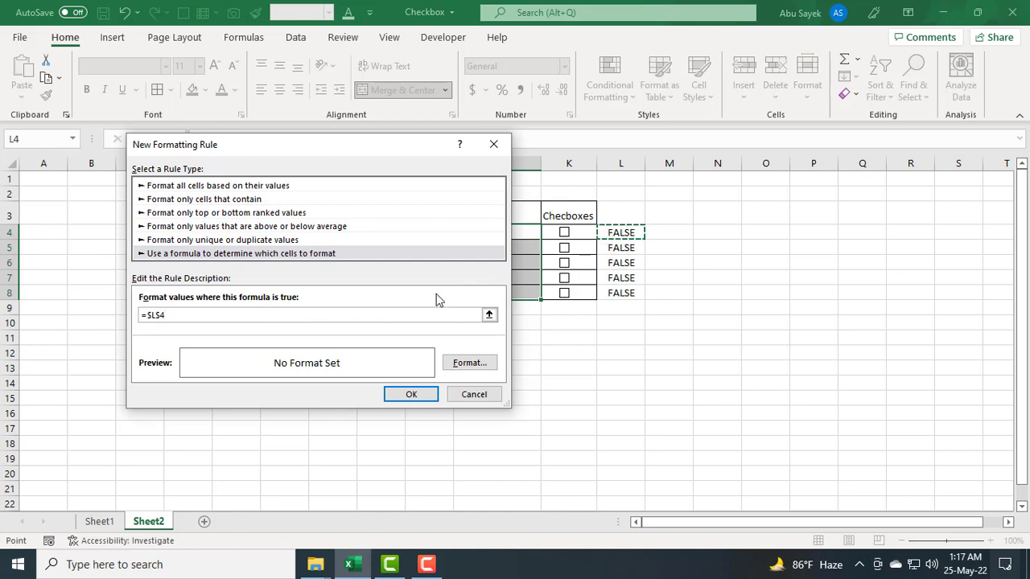
pyautogui.click(165, 316)
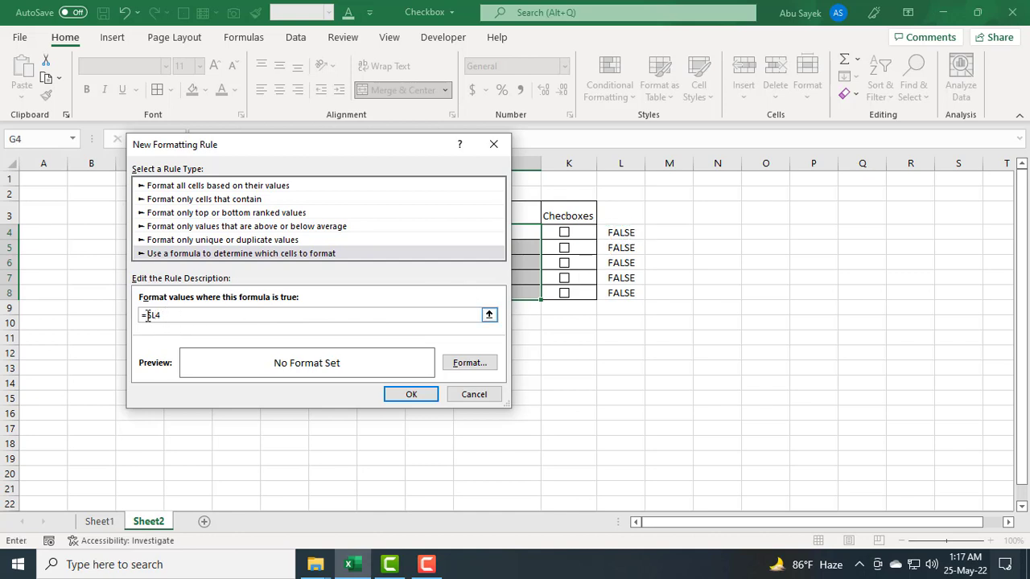
pyautogui.press('BackSpace')
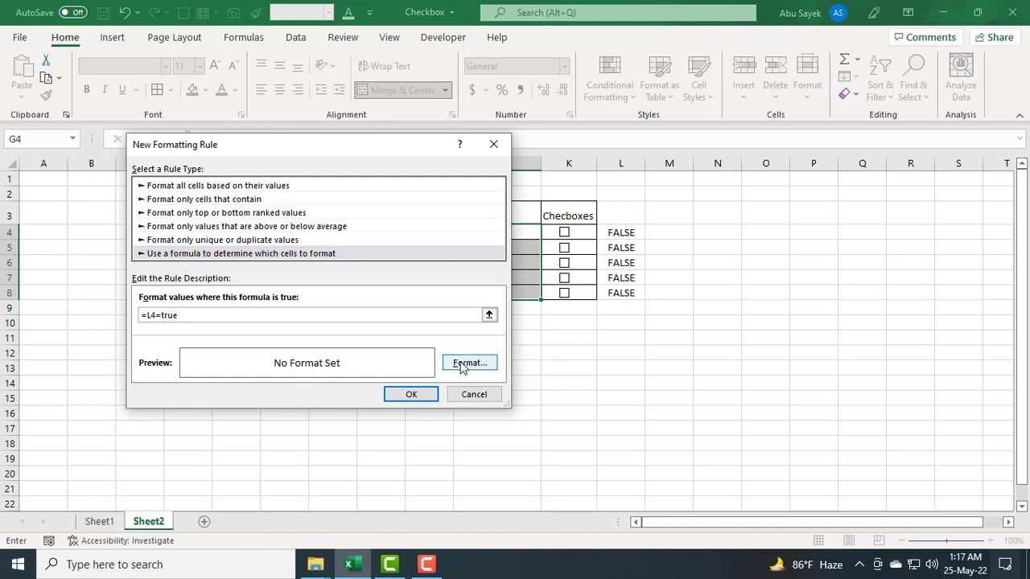
# Step: Set the rule's format to strikethrough font with a light gray fill and apply the rule
pyautogui.click(482, 372)
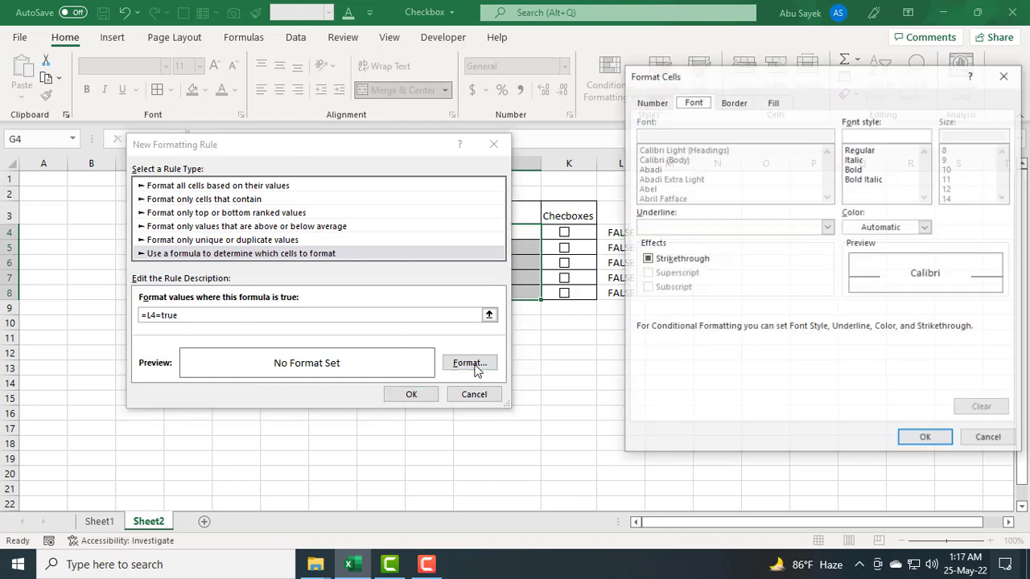
pyautogui.click(648, 261)
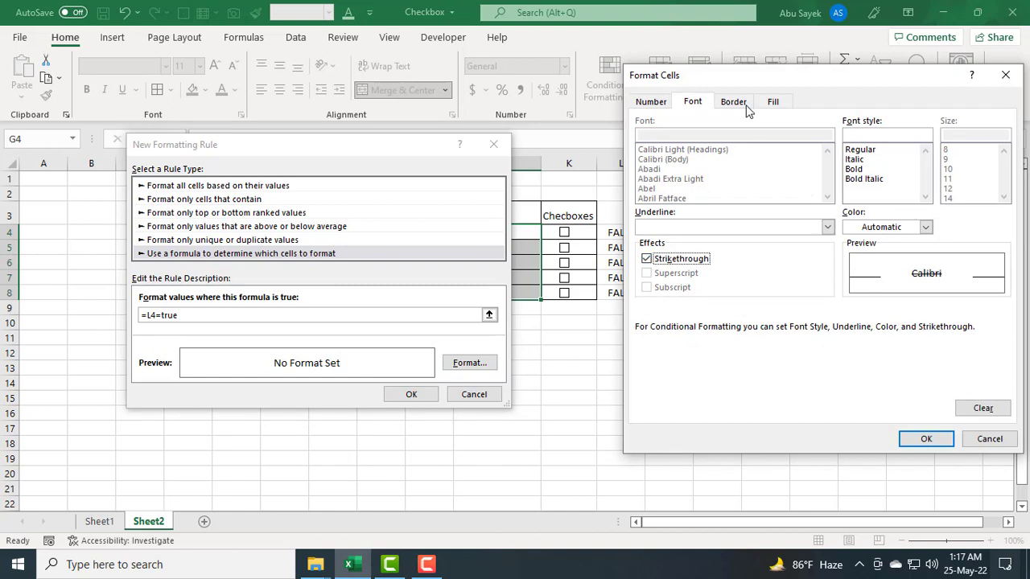
pyautogui.click(780, 105)
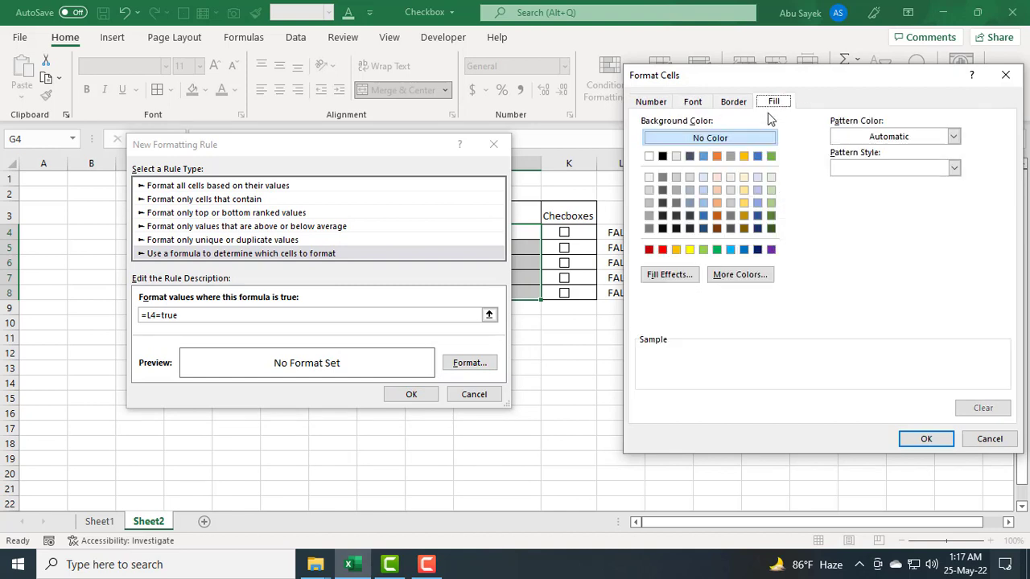
pyautogui.click(676, 157)
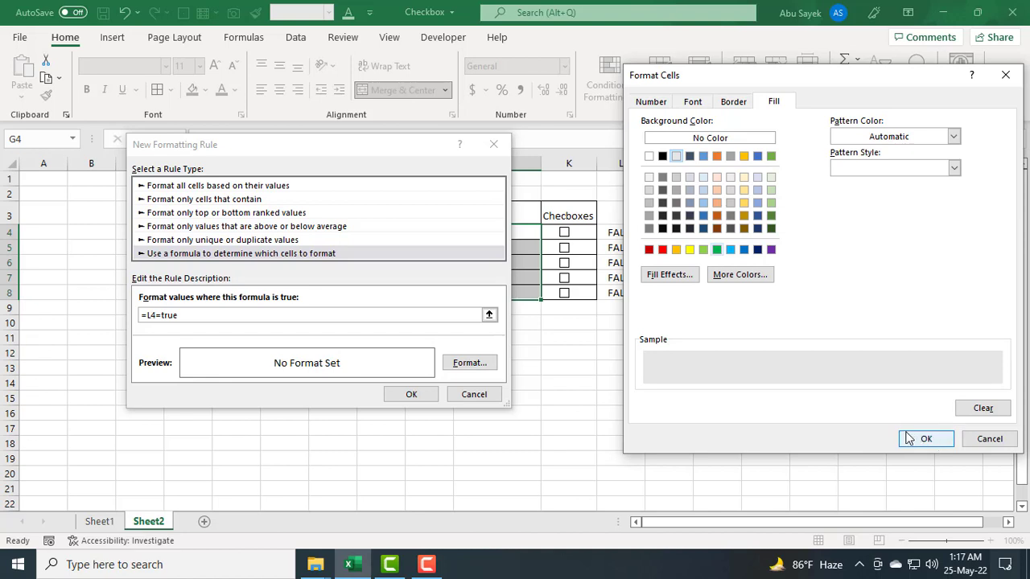
pyautogui.click(928, 442)
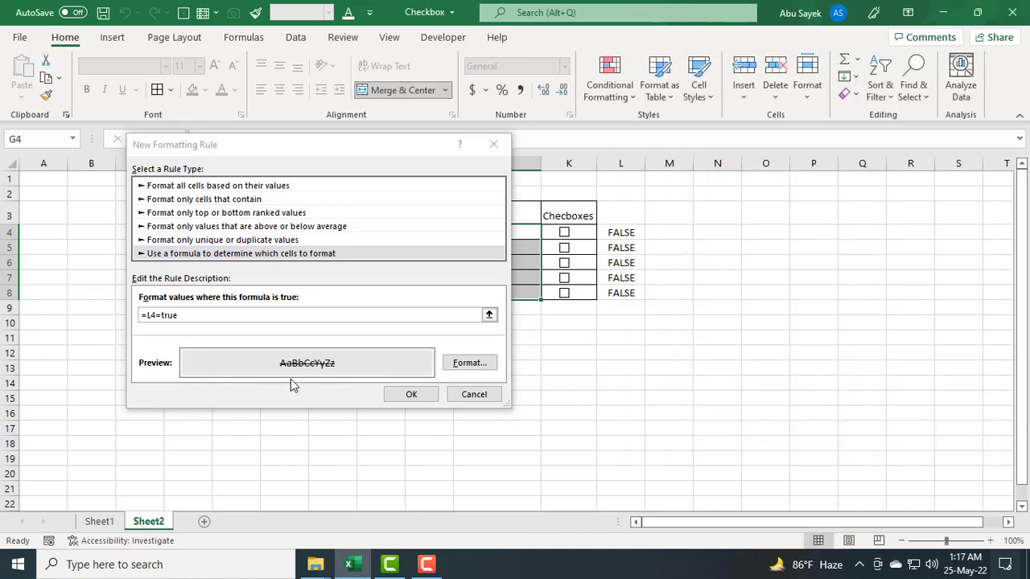
pyautogui.click(410, 395)
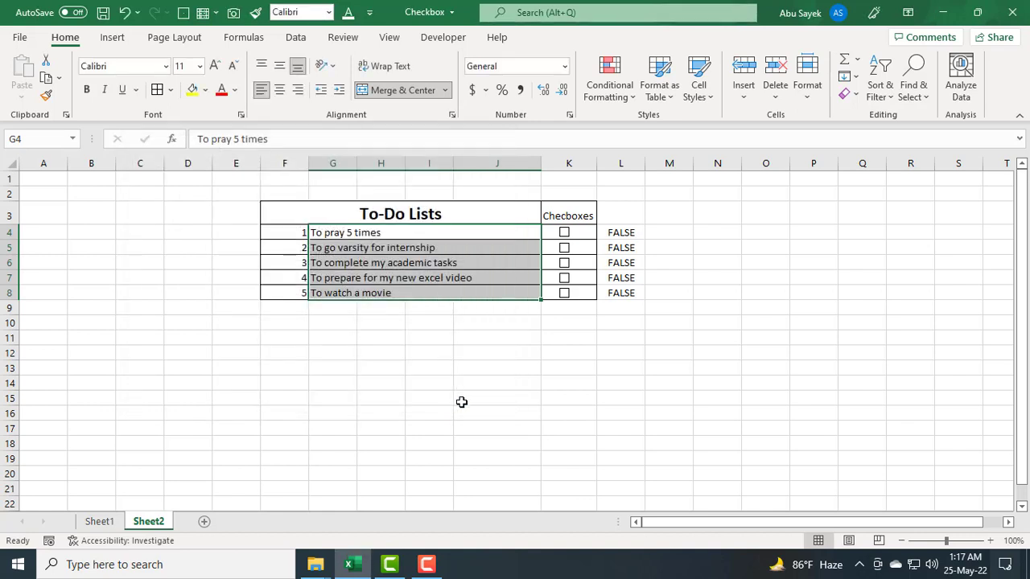
# Step: Tick all five task checkboxes to test the strikethrough rule
pyautogui.click(716, 326)
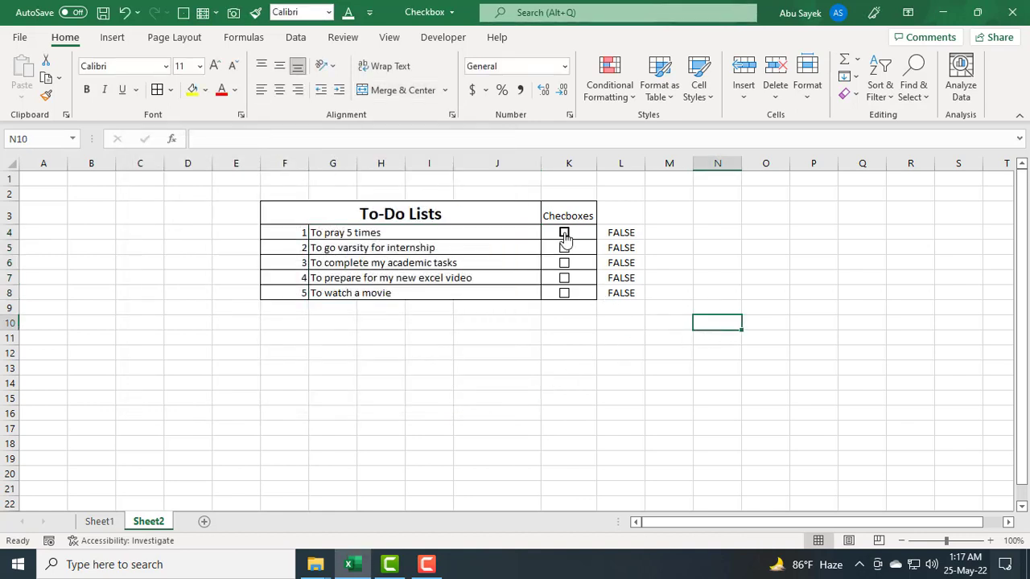
pyautogui.click(564, 234)
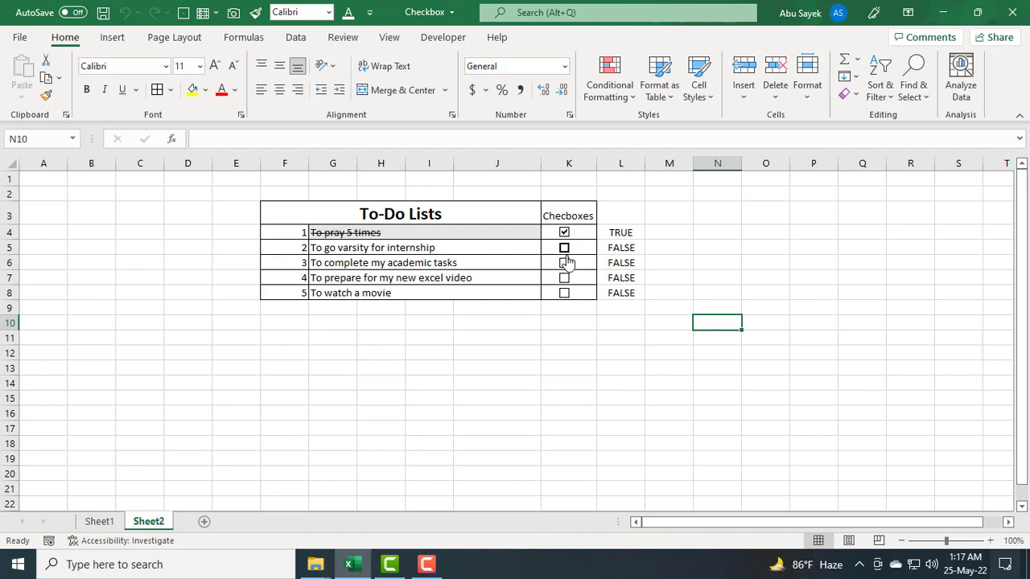
pyautogui.click(564, 248)
pyautogui.click(564, 263)
pyautogui.click(565, 277)
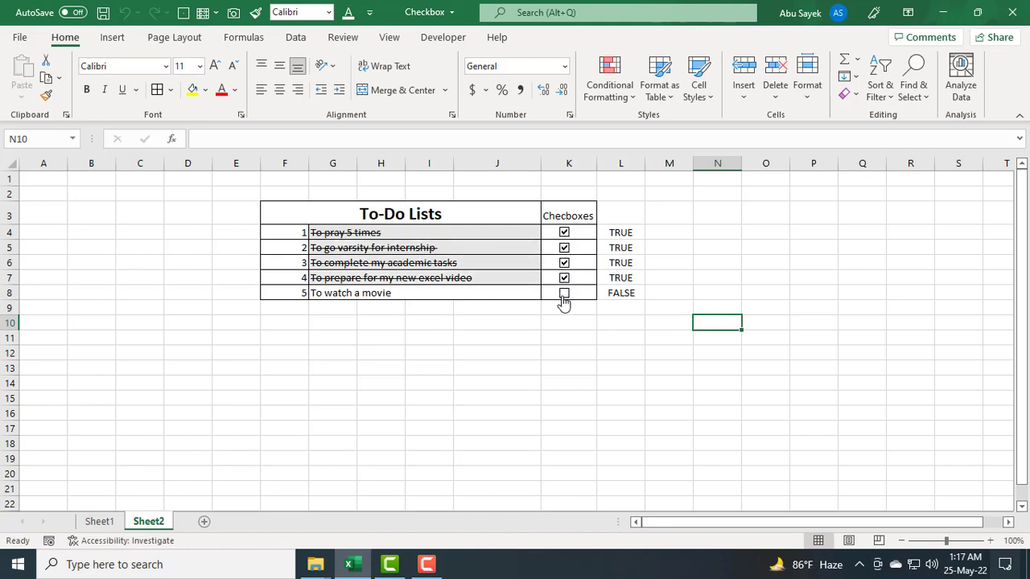
pyautogui.click(564, 294)
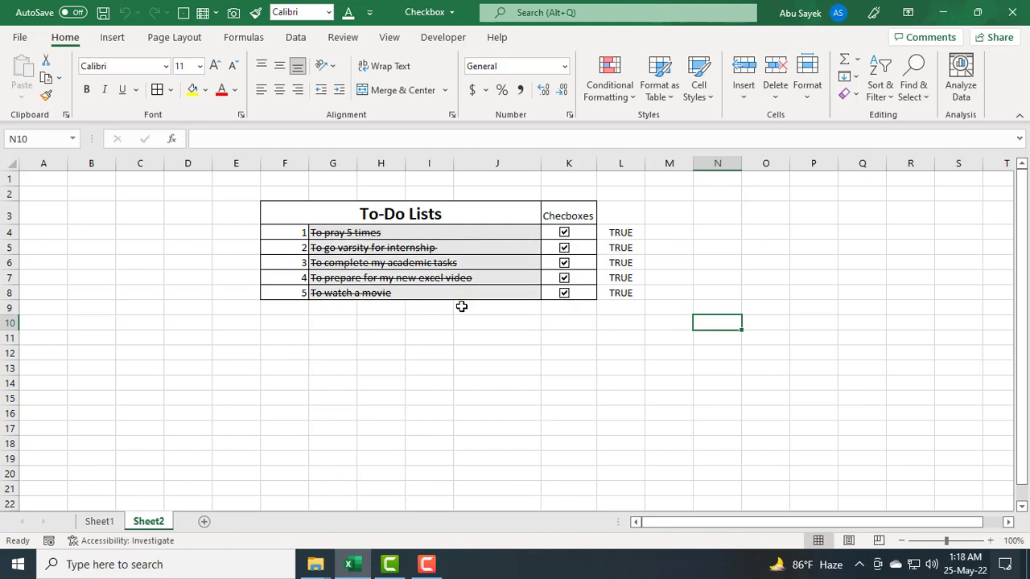
# Step: Add a second formula rule to the task cells G4:G8 using the formula =L4=True
pyautogui.moveTo(407, 232); pyautogui.dragTo(409, 293)
pyautogui.click(609, 85)
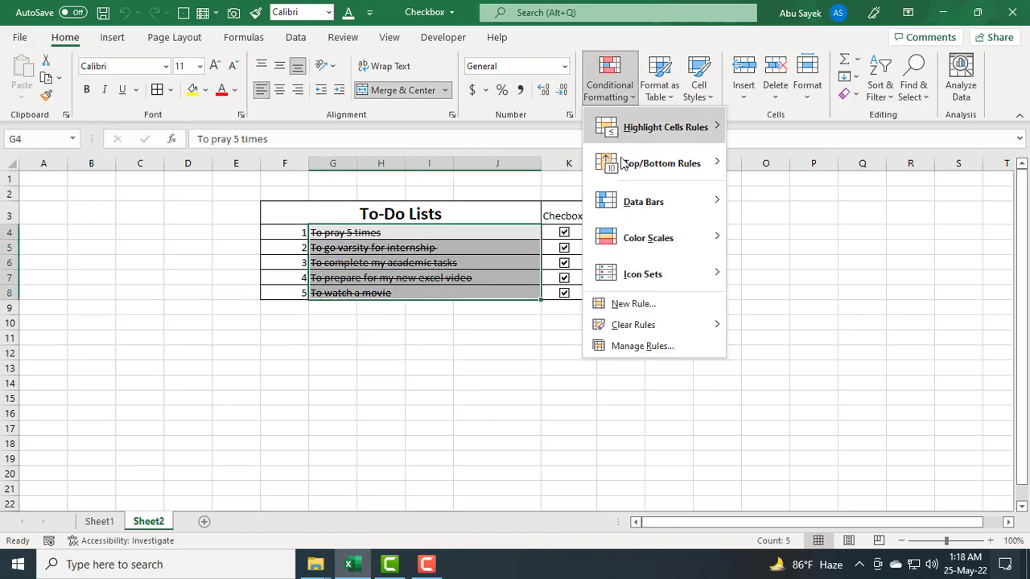
pyautogui.click(616, 309)
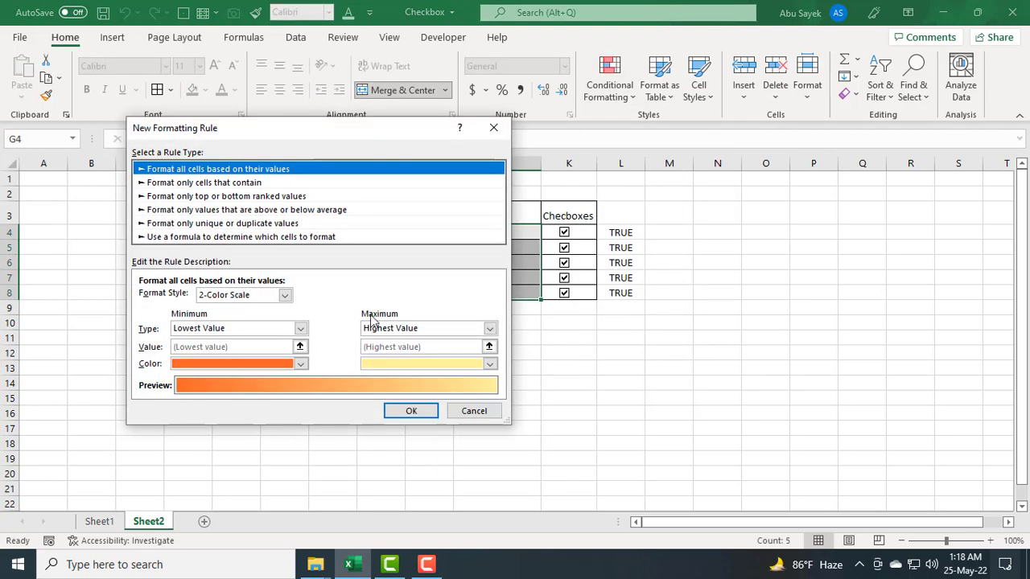
pyautogui.click(222, 238)
pyautogui.click(190, 298)
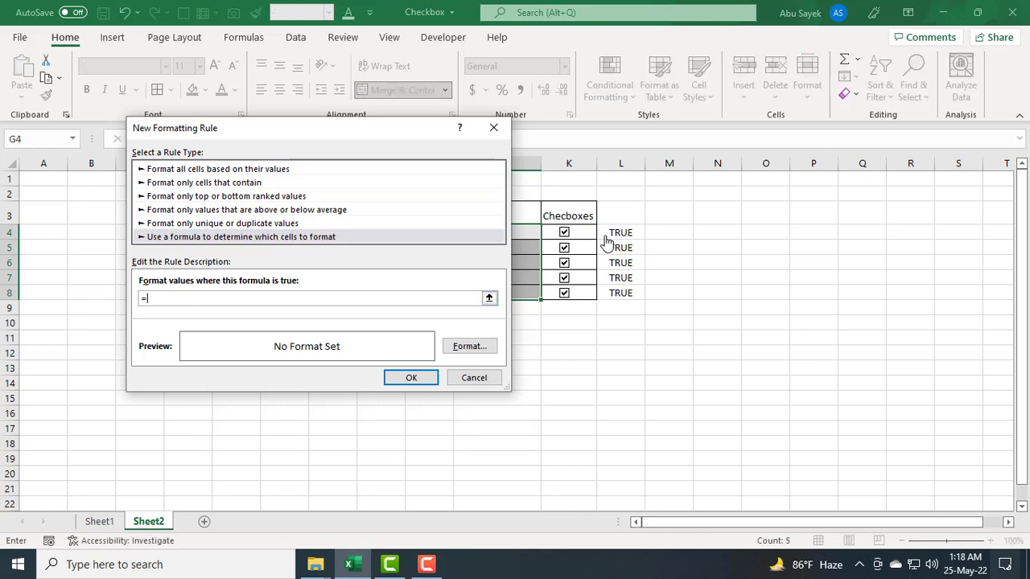
pyautogui.click(613, 232)
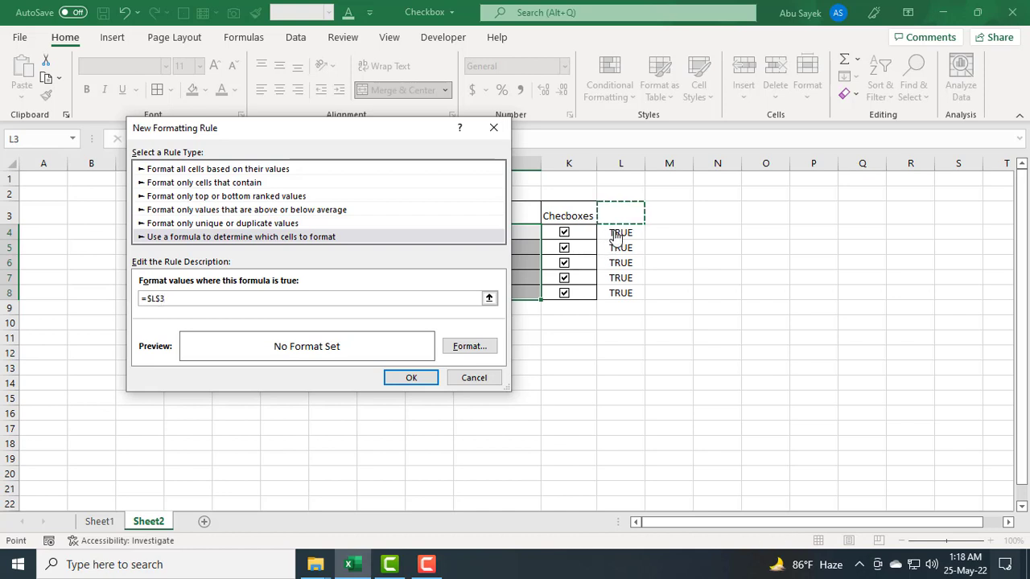
pyautogui.click(162, 298)
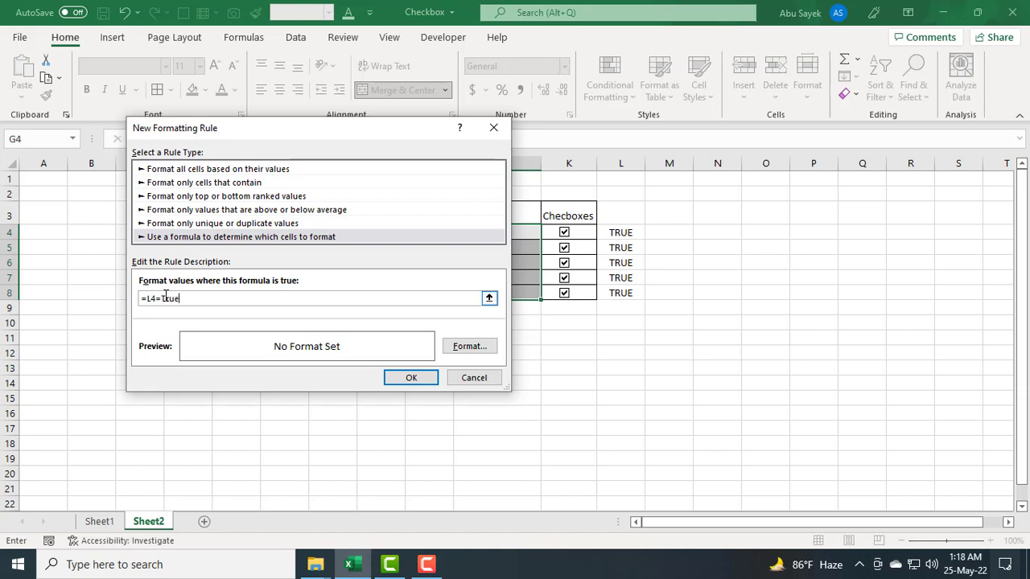
# Step: Format the second rule with a gold fill, strikethrough and italic font style, and apply it
pyautogui.click(473, 349)
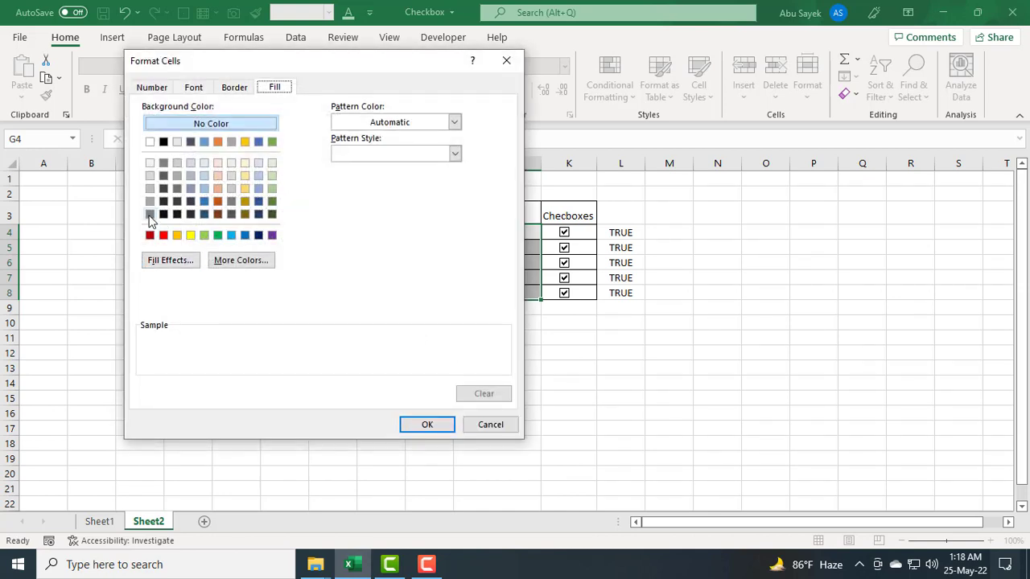
pyautogui.click(244, 142)
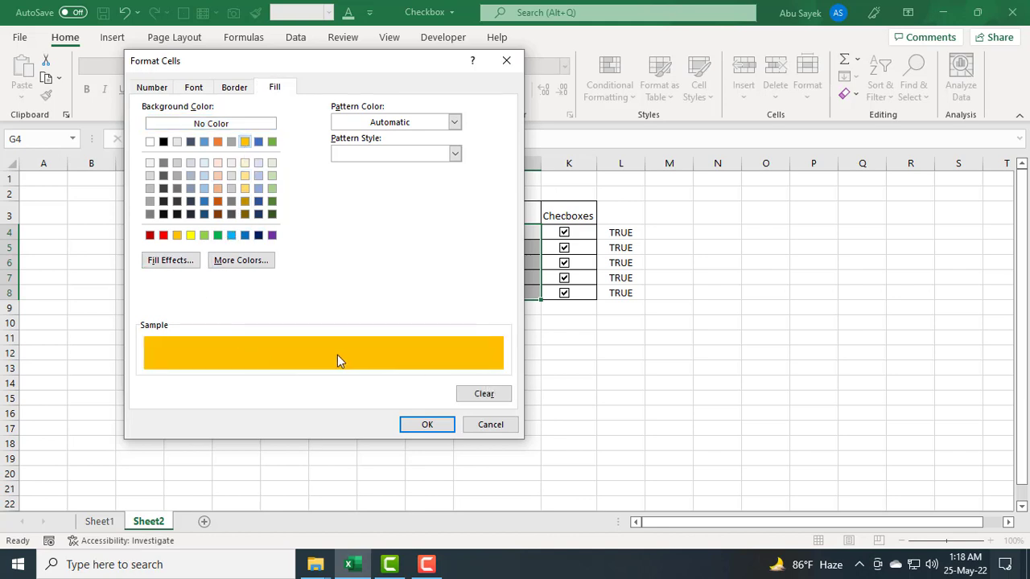
pyautogui.click(194, 88)
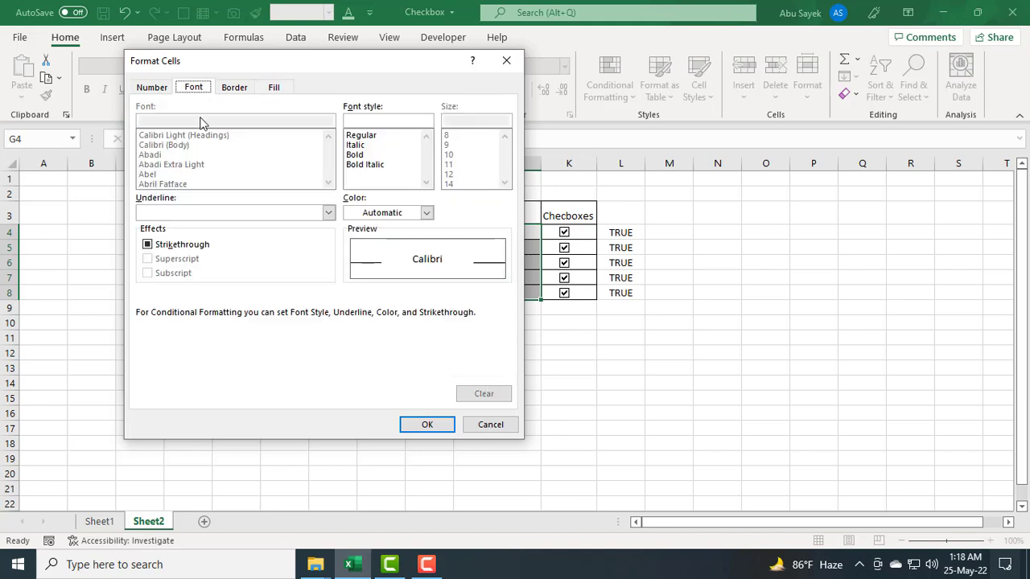
pyautogui.click(147, 244)
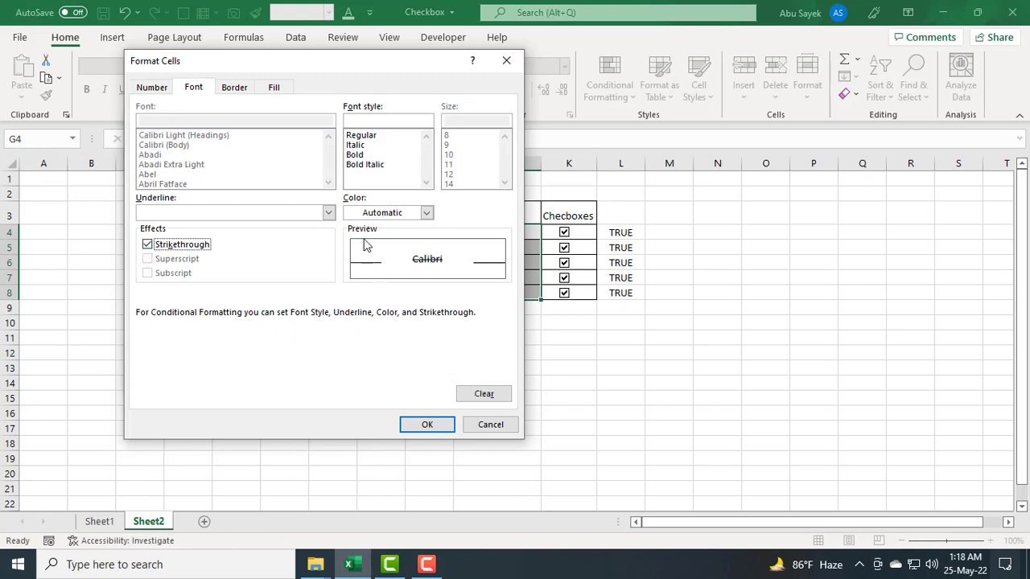
pyautogui.click(357, 146)
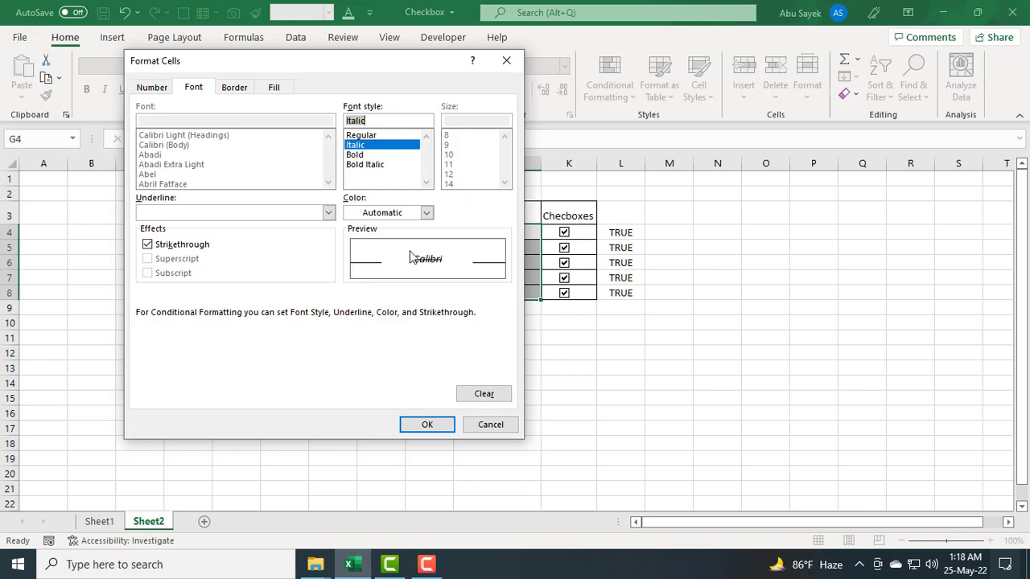
pyautogui.click(425, 425)
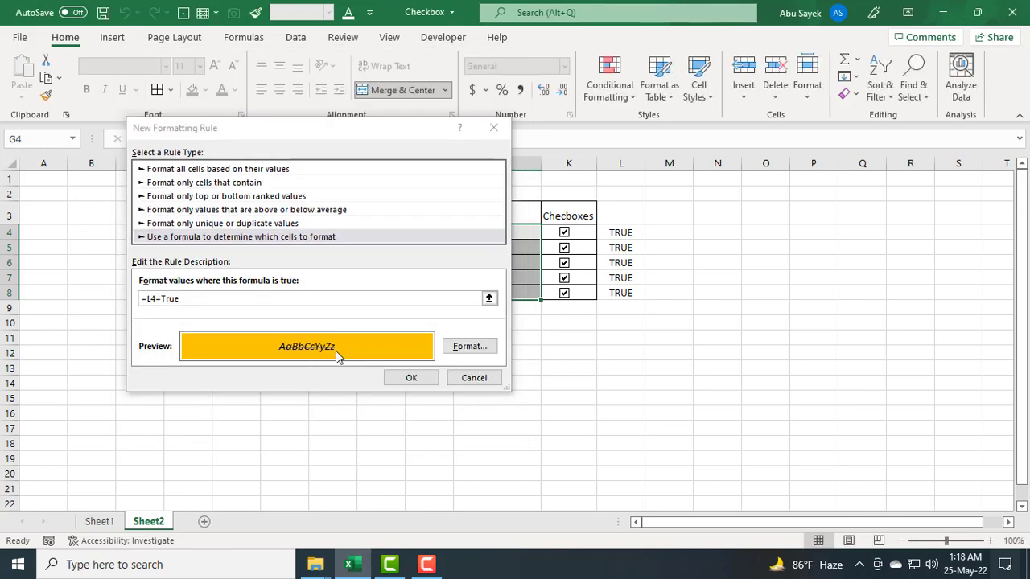
pyautogui.click(409, 379)
# Step: Untick all five task checkboxes
pyautogui.click(536, 421)
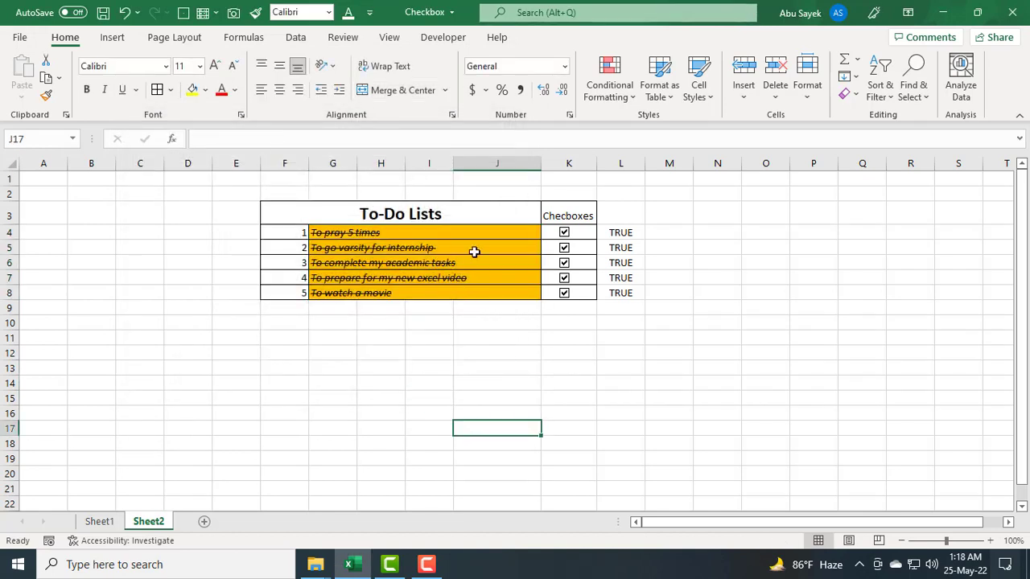
pyautogui.click(564, 235)
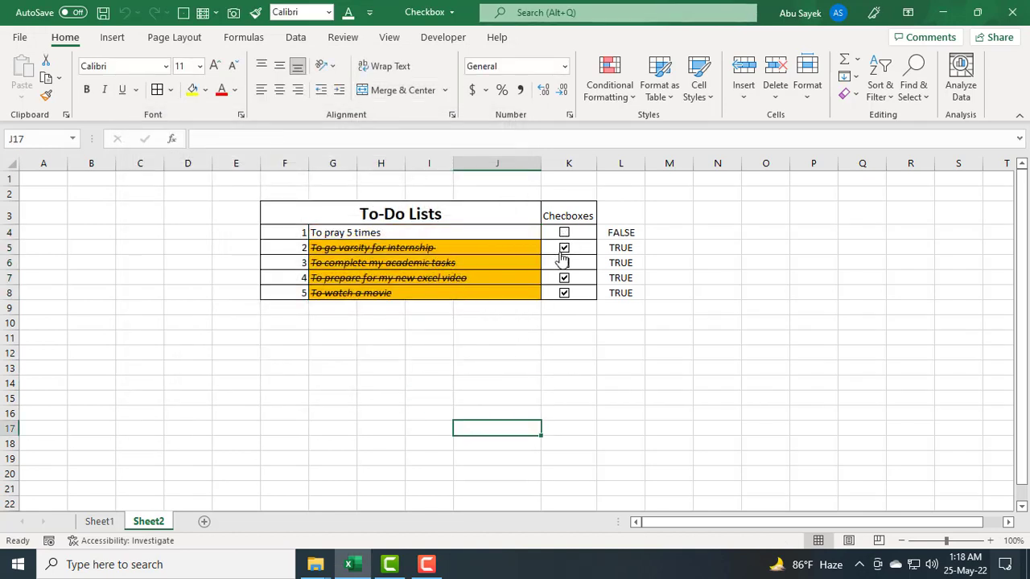
pyautogui.click(565, 239)
pyautogui.click(565, 241)
pyautogui.click(564, 248)
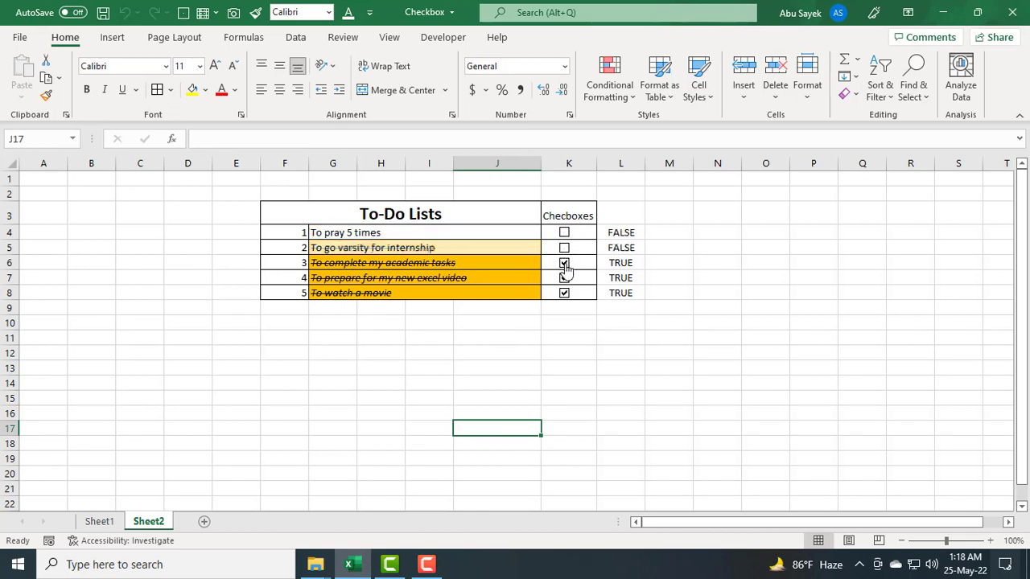
pyautogui.click(564, 264)
pyautogui.click(564, 278)
pyautogui.click(564, 295)
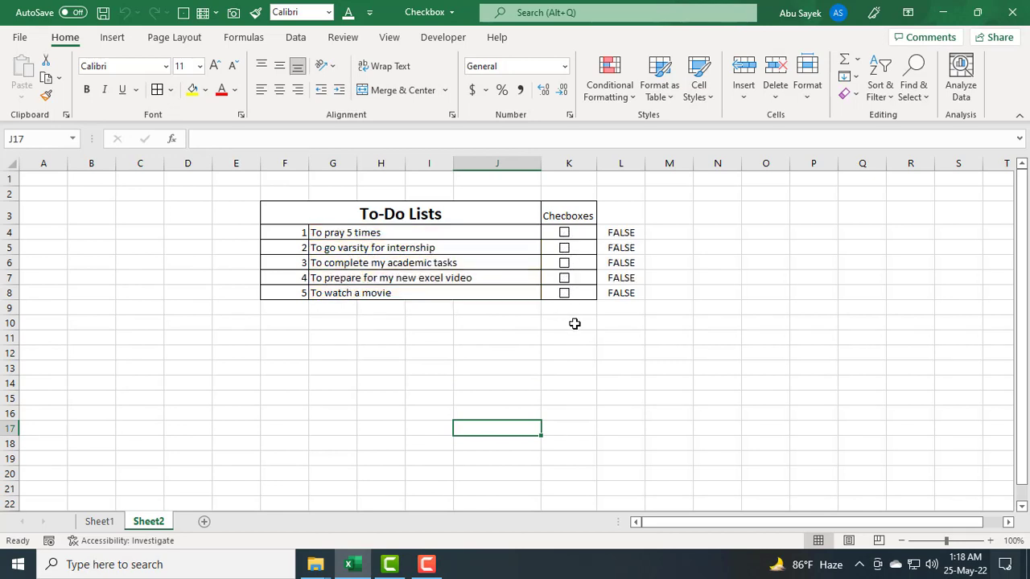
# Step: Hide column L holding the checkboxes' linked TRUE/FALSE values
pyautogui.click(572, 325)
pyautogui.click(617, 162)
pyautogui.rightClick(617, 161)
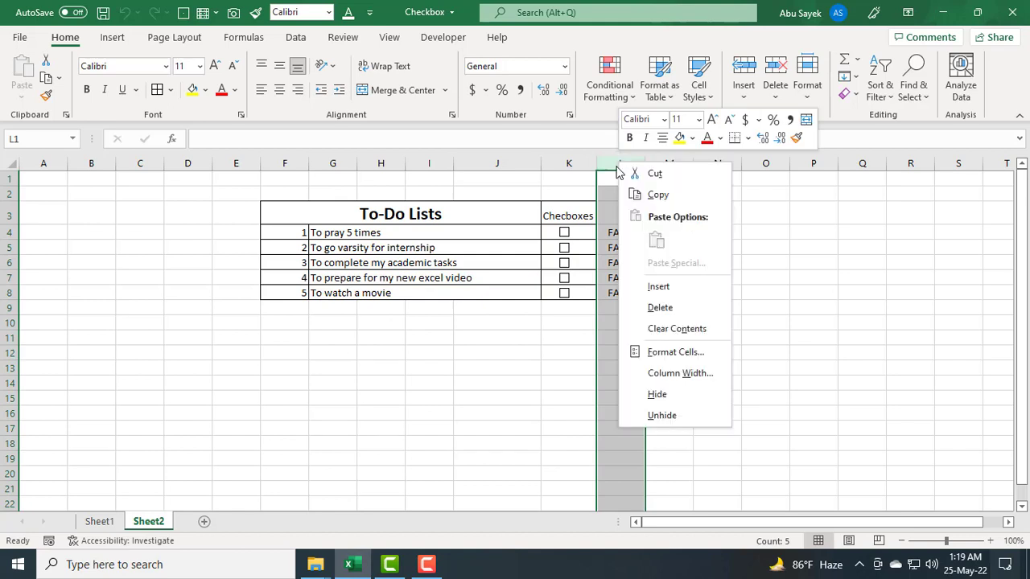
pyautogui.click(660, 395)
pyautogui.click(708, 365)
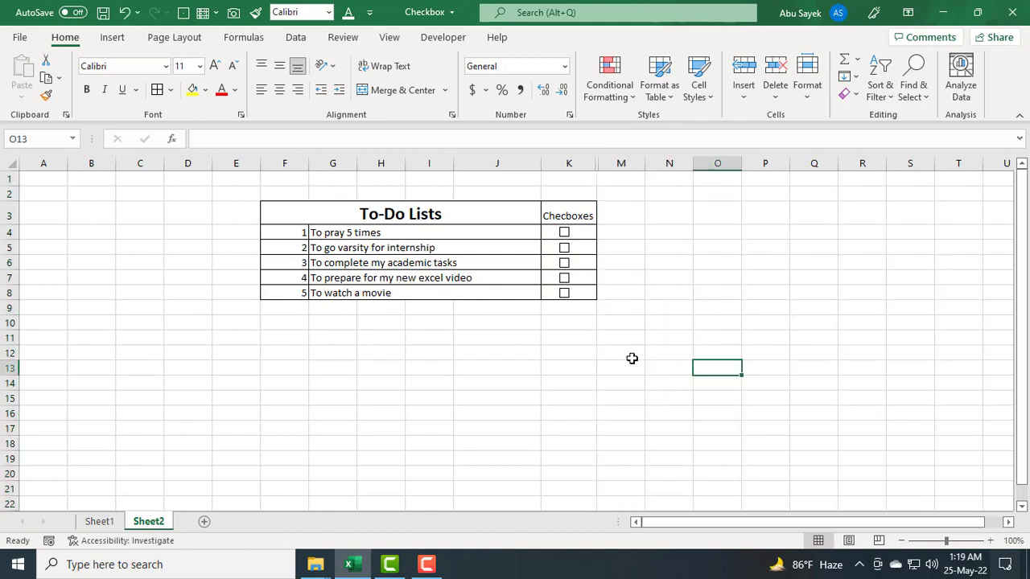
# Step: Tick all five checkboxes, then untick the third task's checkbox to test the formatting
pyautogui.click(564, 234)
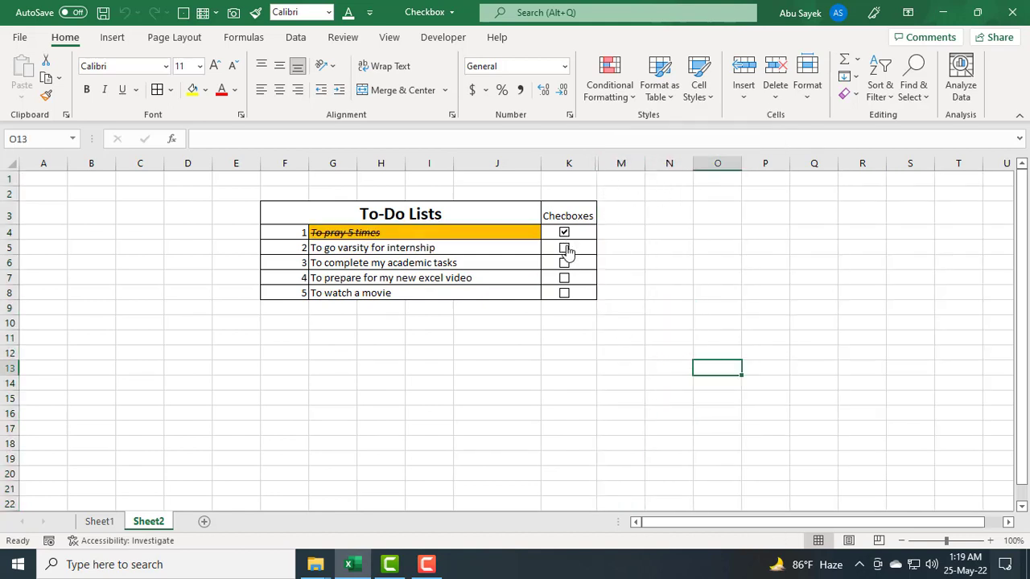
pyautogui.click(564, 247)
pyautogui.click(564, 263)
pyautogui.click(564, 278)
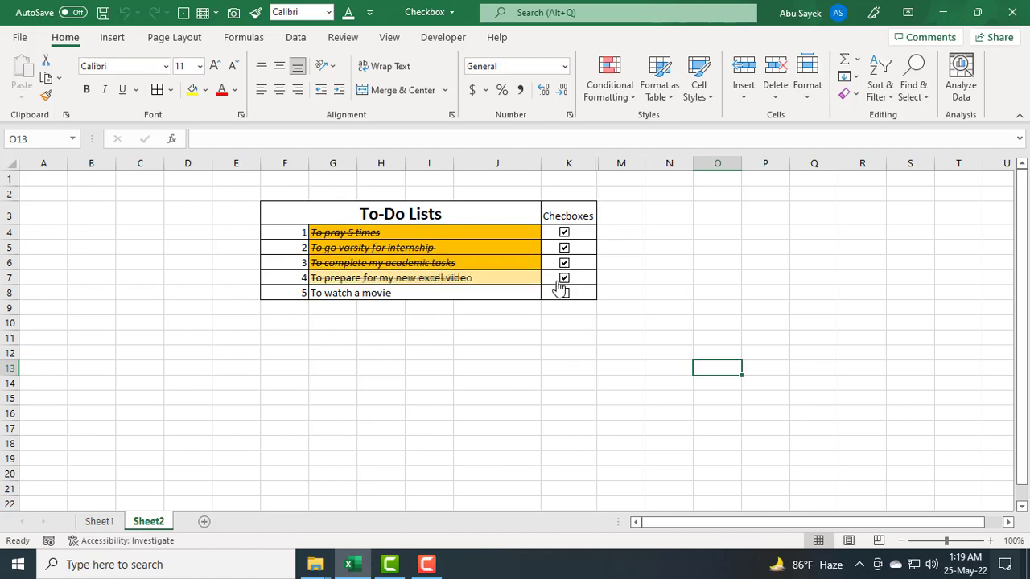
pyautogui.click(564, 294)
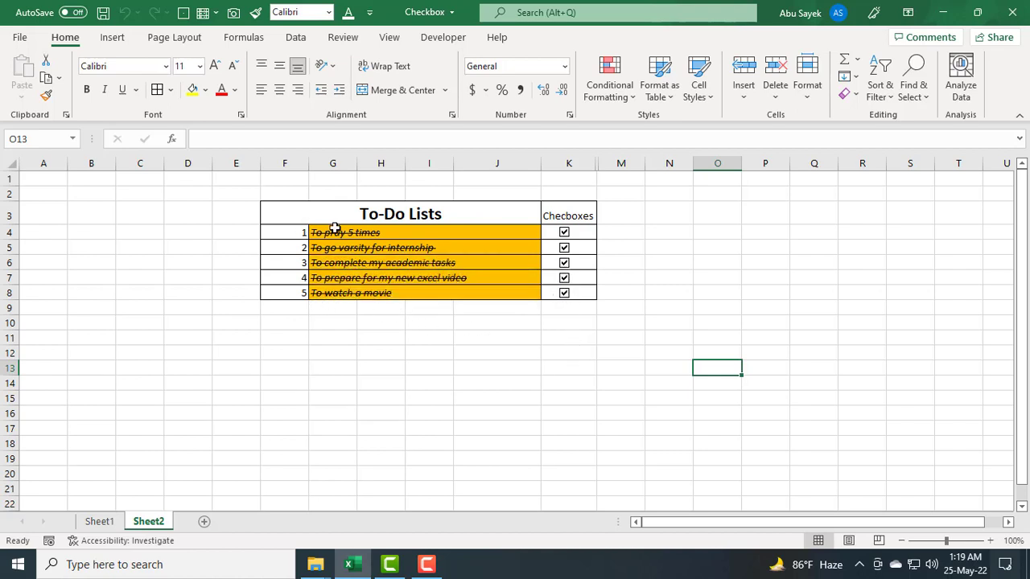
pyautogui.click(564, 263)
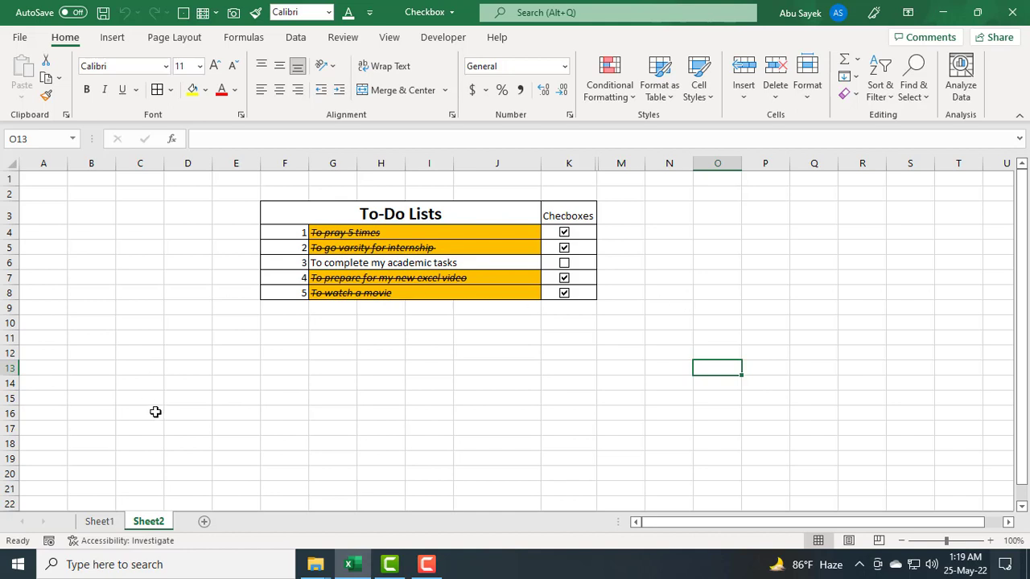
# Step: Turn off the worksheet gridlines
pyautogui.click(403, 47)
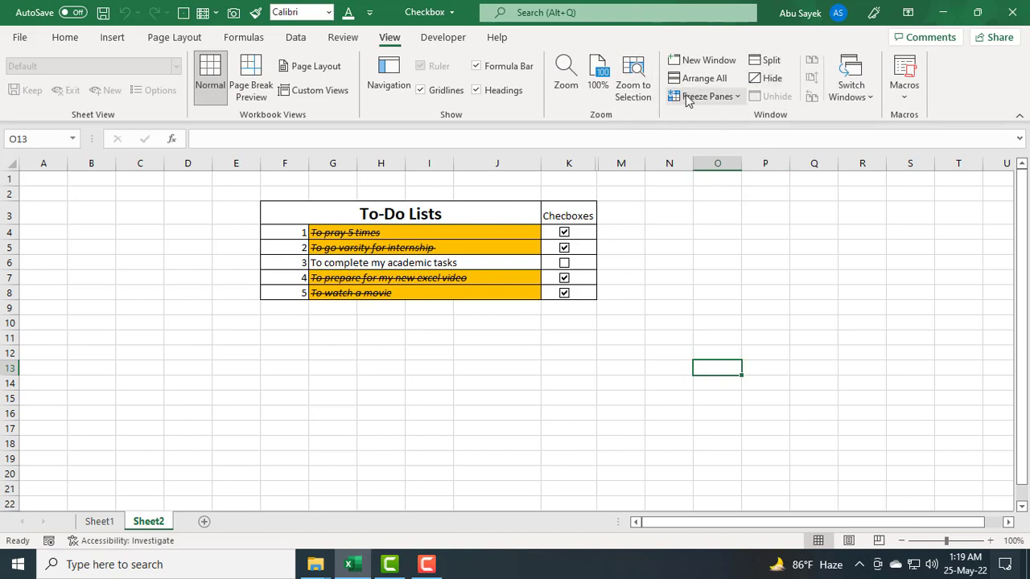
pyautogui.click(420, 90)
pyautogui.click(695, 275)
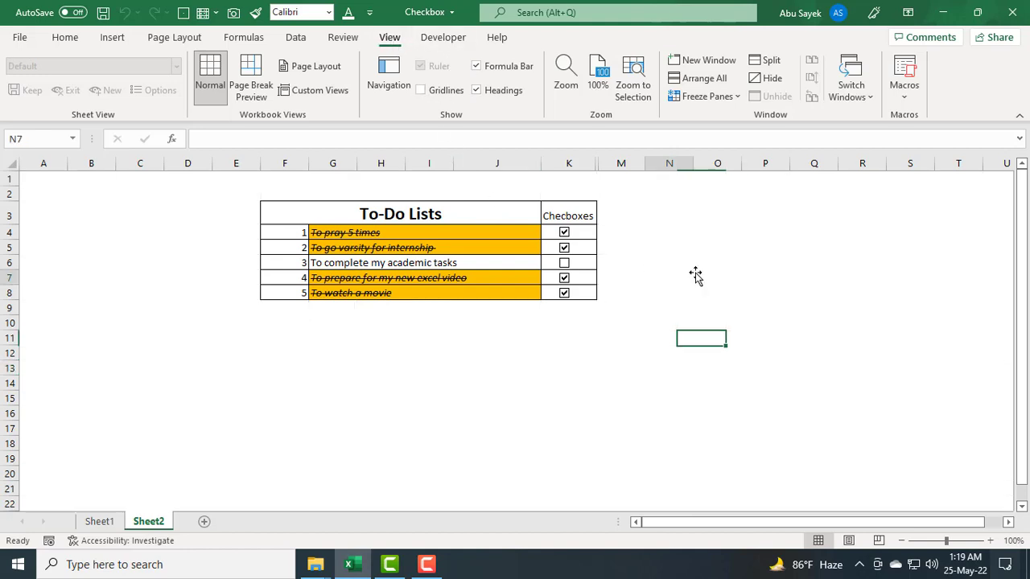
pyautogui.click(648, 362)
# Step: Leave only the first task's checkbox ticked, unticking all the others
pyautogui.click(483, 385)
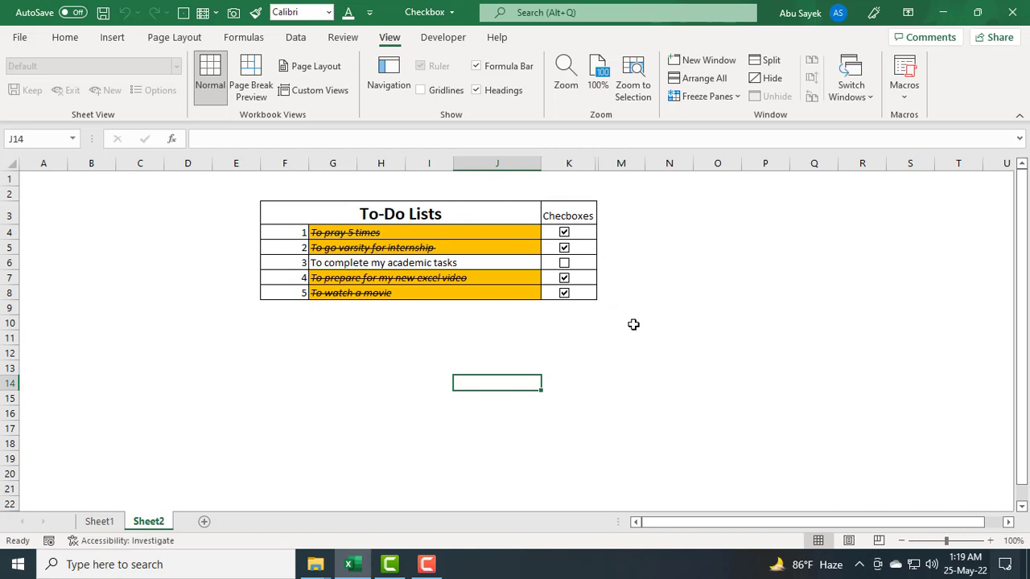
pyautogui.click(564, 233)
pyautogui.click(564, 248)
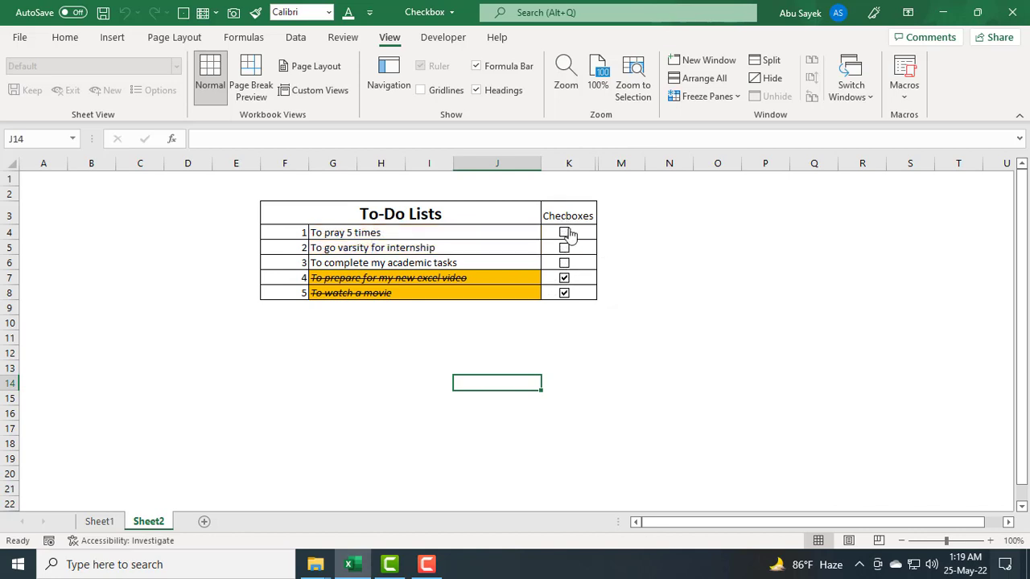
pyautogui.click(564, 232)
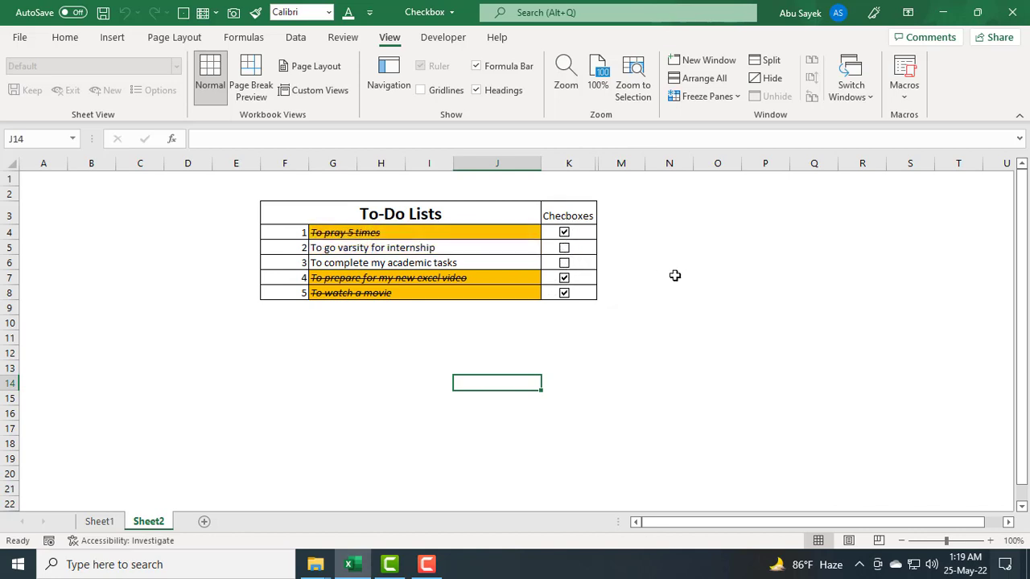
pyautogui.click(564, 277)
pyautogui.click(572, 310)
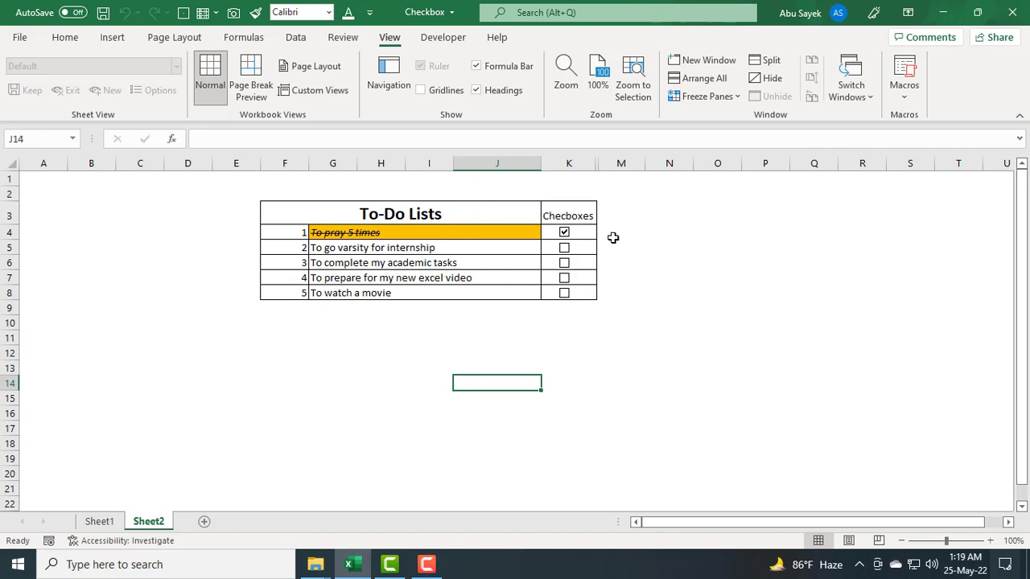
pyautogui.press('F10')
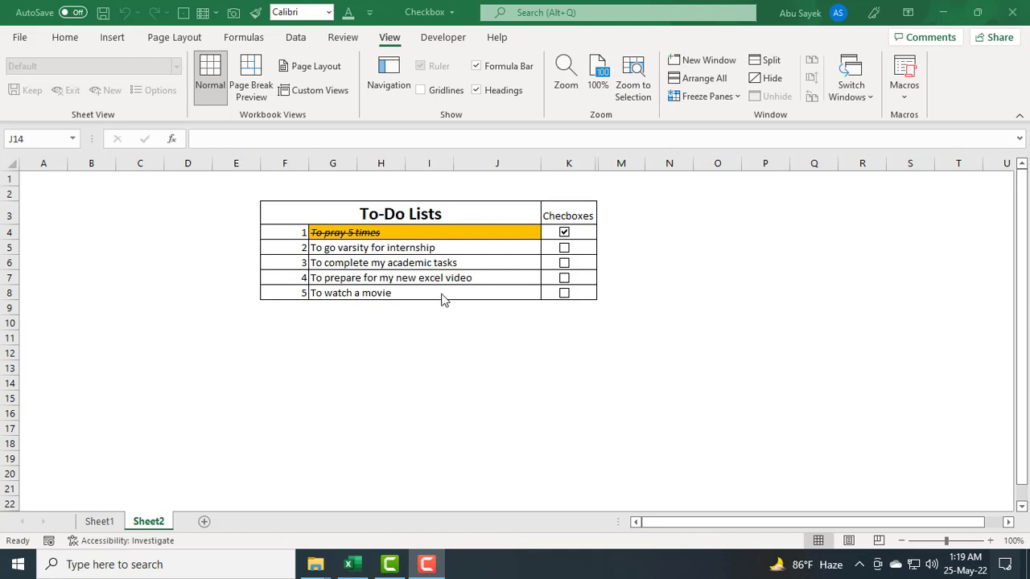
pyautogui.click(565, 240)
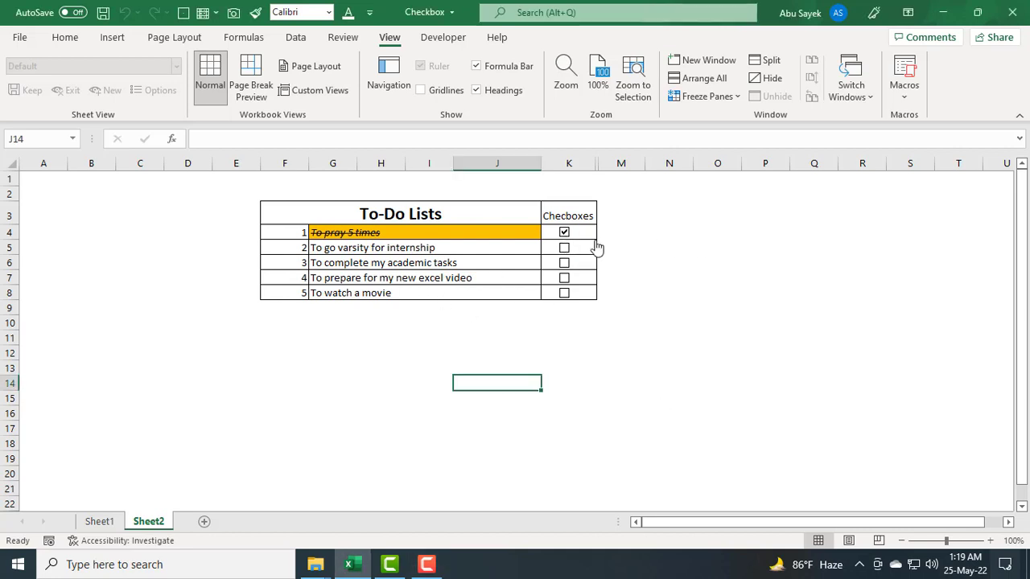